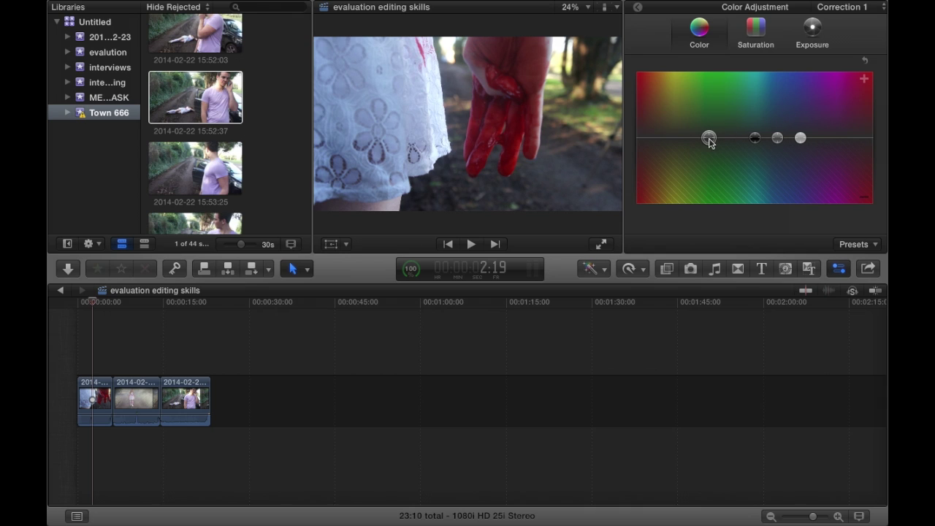
Shift the Global color control of the first clip's Correction 1 to 121° at 0%.
left_click(709, 139)
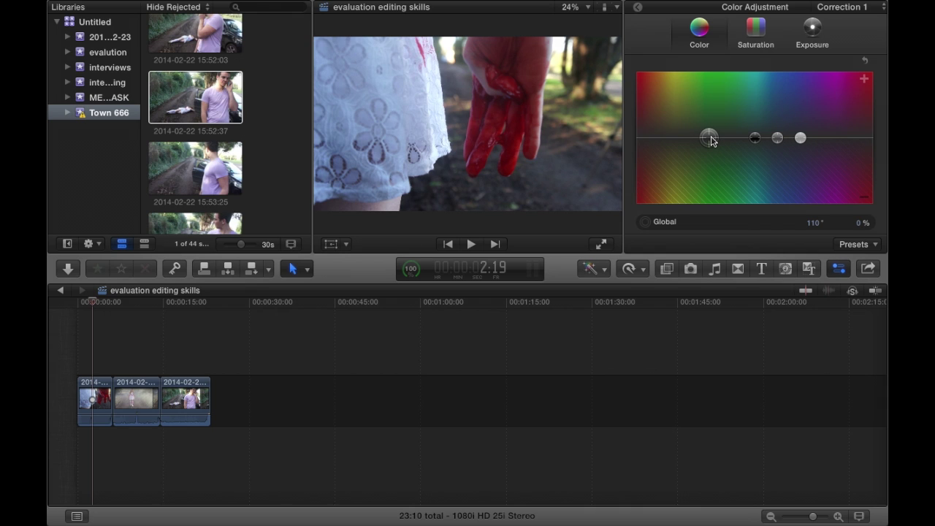
mouse_move(712, 141)
left_mouse_down()
mouse_move(720, 81)
mouse_move(716, 184)
mouse_move(713, 136)
mouse_move(640, 138)
mouse_move(720, 142)
left_mouse_up()
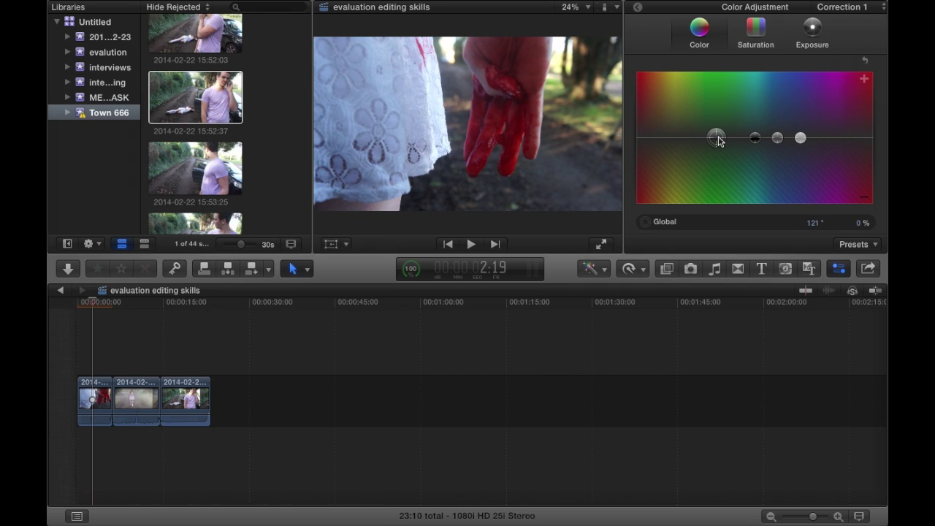
Adjust the first clip's exposure to Global -13%, Midtones 15% and Highlights -30%, with the Shadows lowered slightly.
left_click(803, 37)
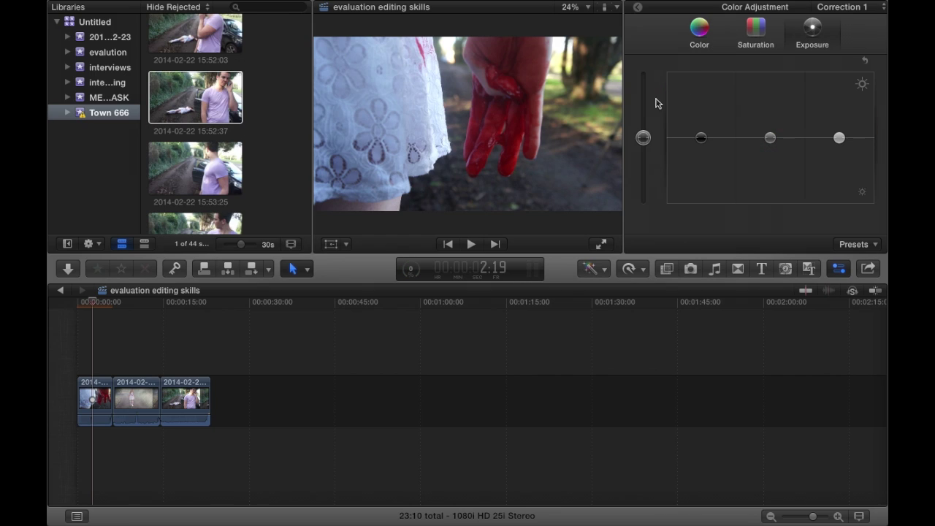
left_click(643, 138)
left_click_drag(643, 138, 643, 146)
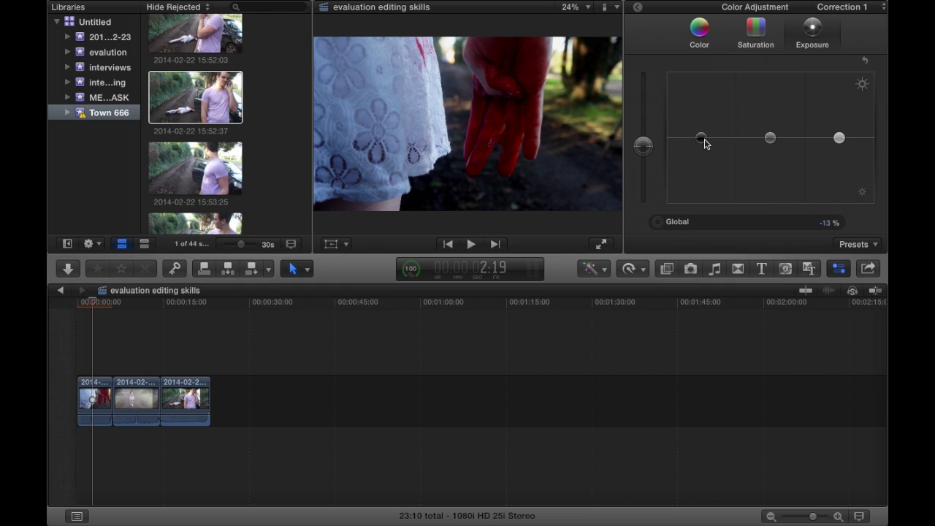
left_click_drag(701, 139, 704, 148)
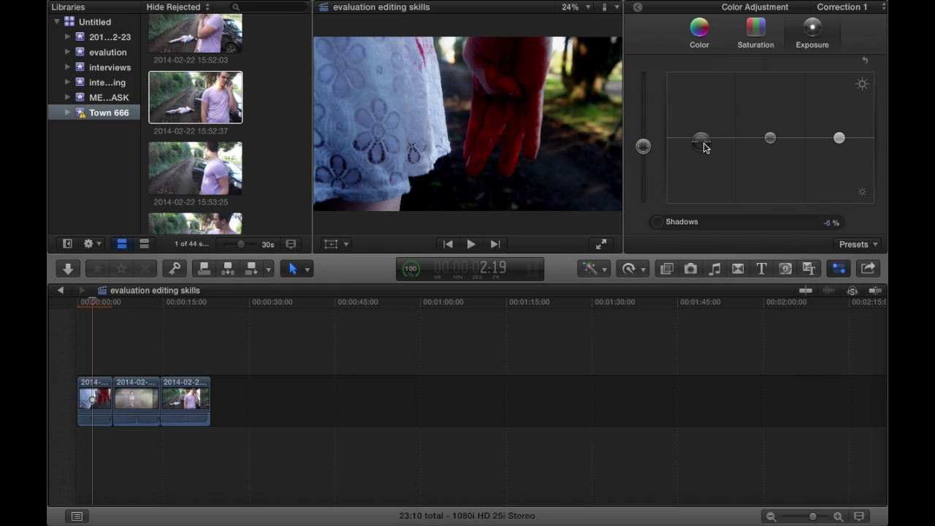
mouse_move(770, 139)
left_mouse_down()
mouse_move(771, 150)
mouse_move(771, 128)
left_mouse_up()
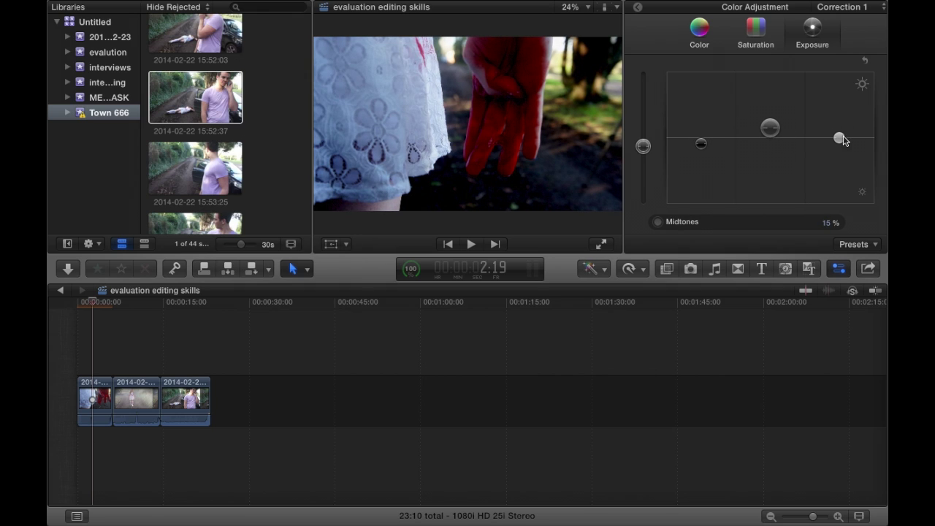
left_click_drag(842, 141, 842, 160)
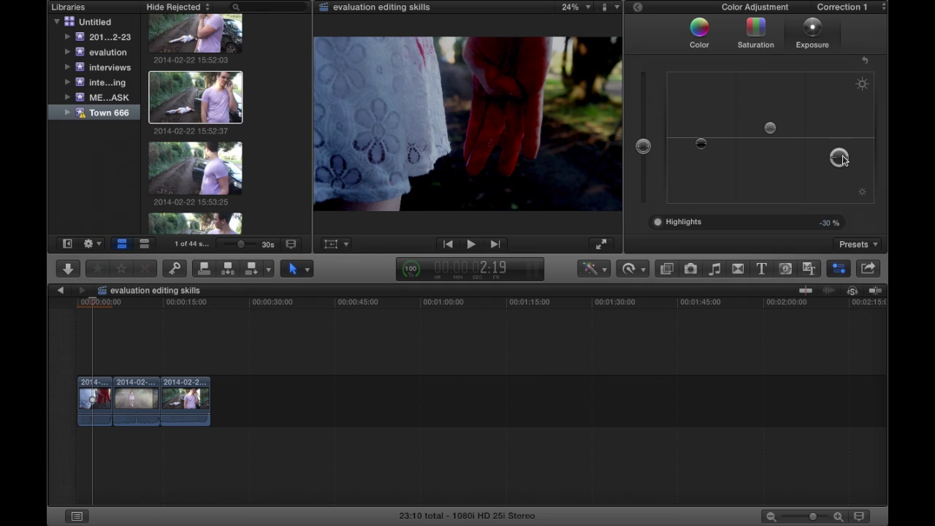
Lower the first clip's Global exposure a little further and set its Shadows exposure to -9%.
left_click_drag(645, 146, 643, 148)
left_click_drag(700, 146, 703, 147)
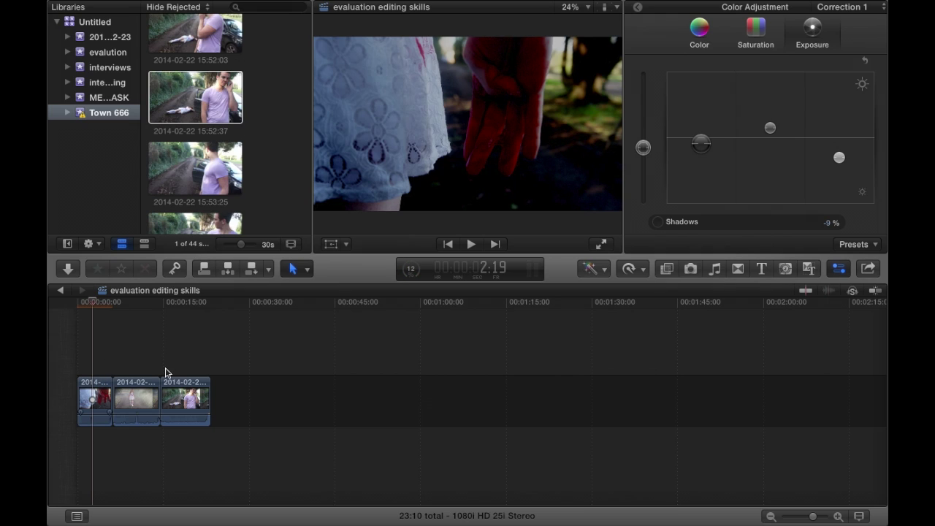
left_click(93, 386)
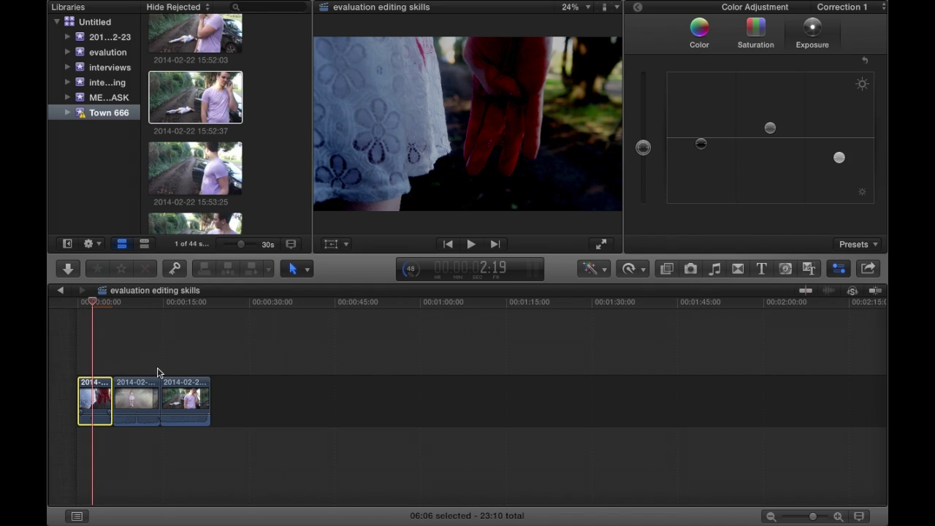
Detach the audio from the second clip, the girl walking on the foggy path.
left_click(141, 391)
left_click(138, 359)
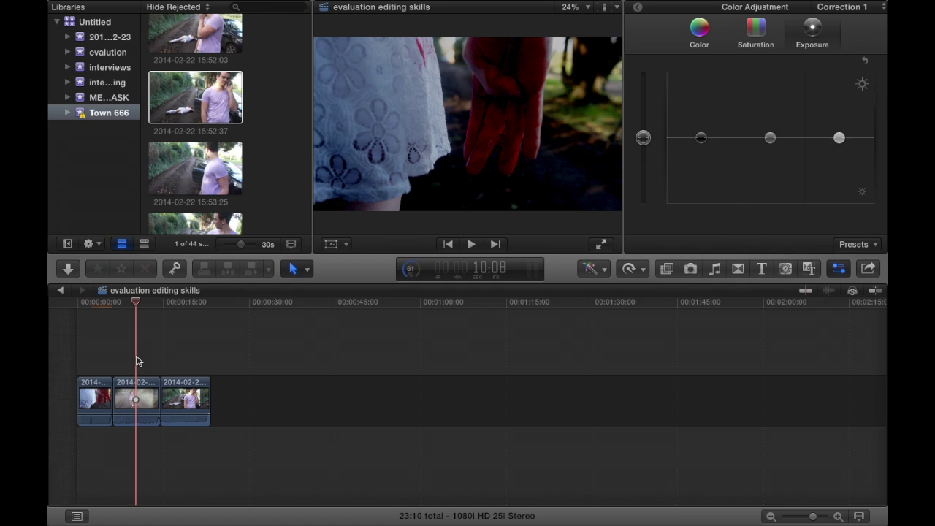
left_click(145, 398)
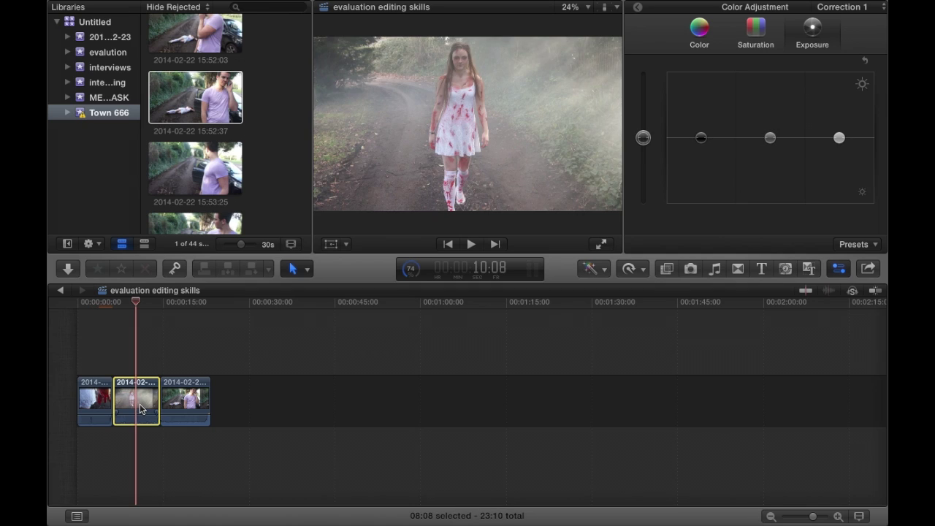
right_click(141, 409)
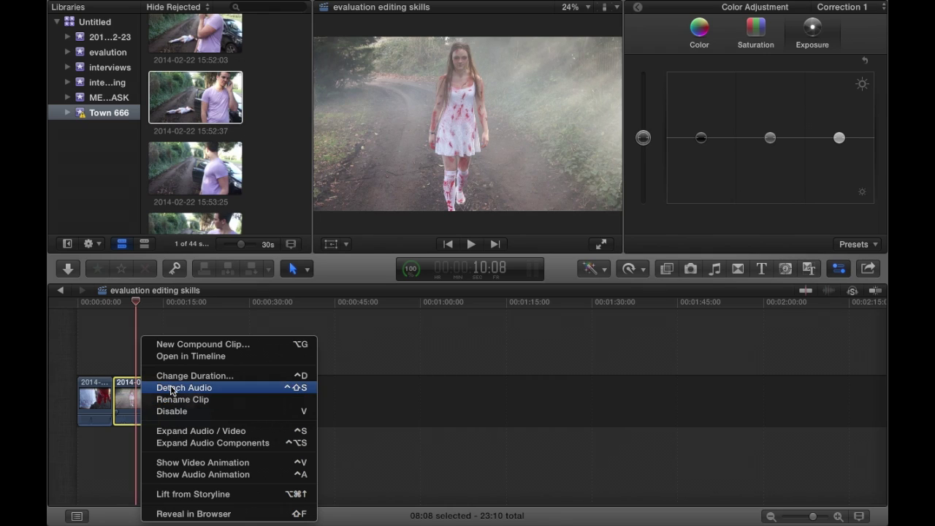
left_click(171, 388)
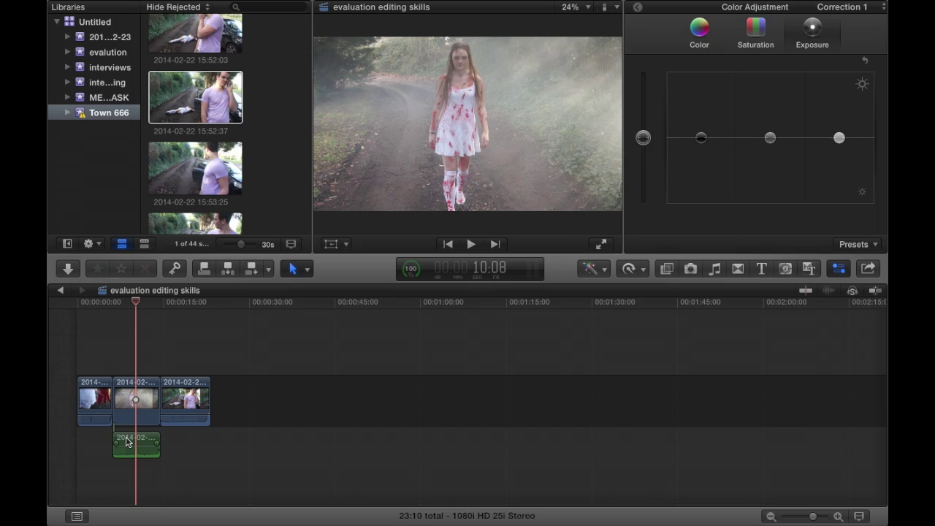
Delete the detached audio clip beneath the second video clip.
left_click(127, 441)
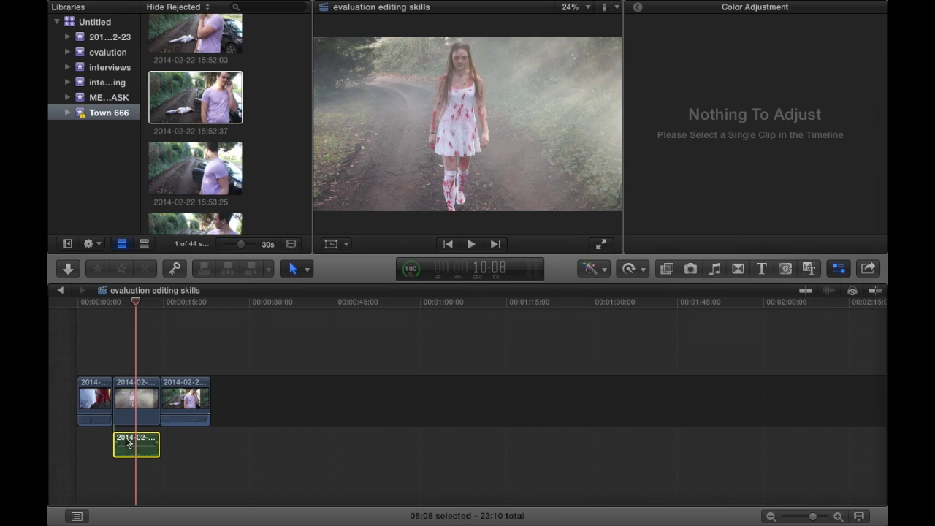
mouse_move(126, 441)
left_mouse_down()
mouse_move(211, 445)
mouse_move(139, 444)
left_mouse_up()
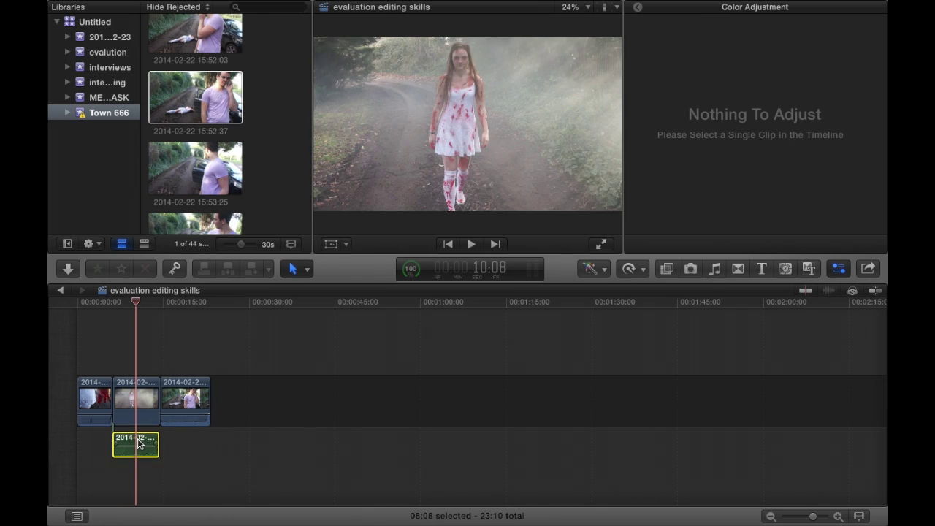
key("Delete")
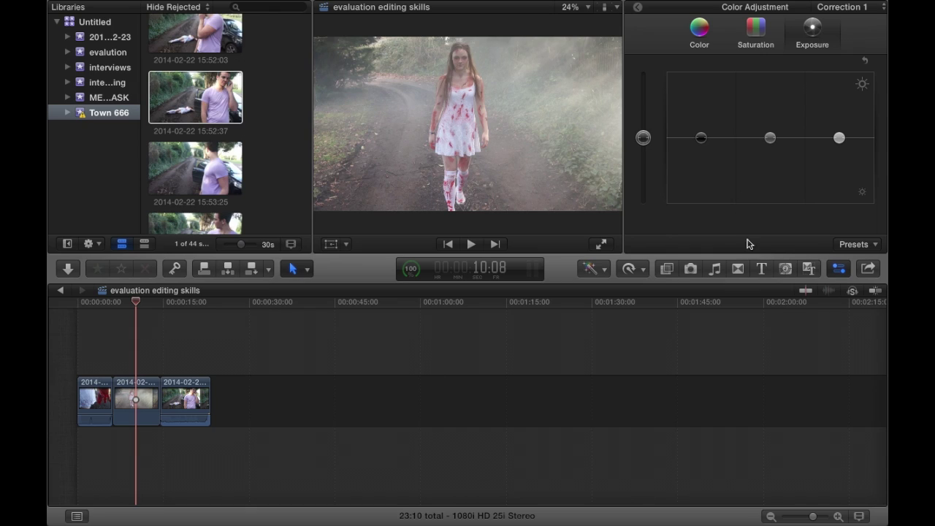
Search the iTunes audio library for "recording" and clear the search.
left_click(714, 268)
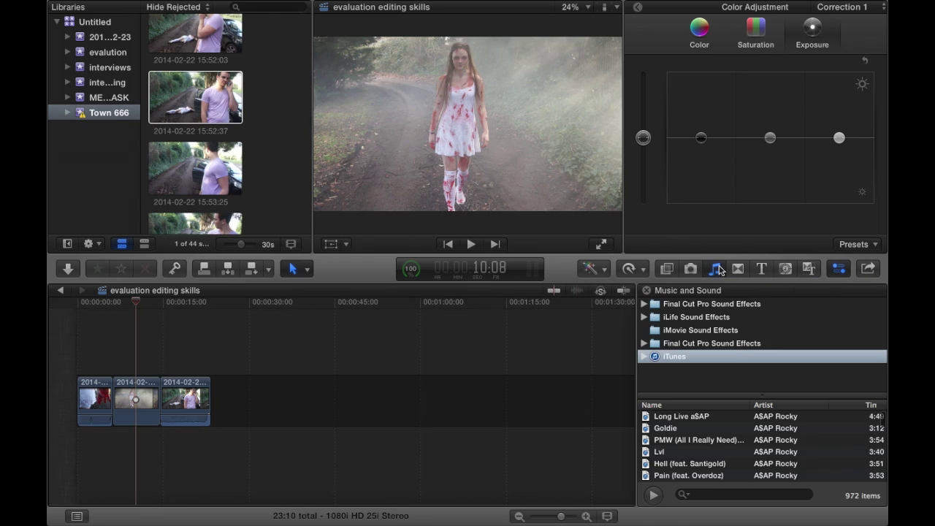
left_click(702, 494)
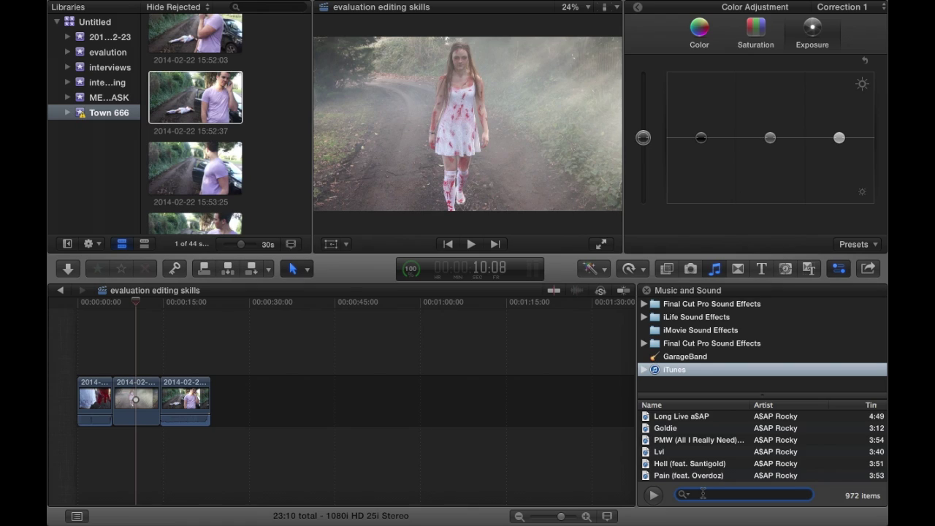
type("recording")
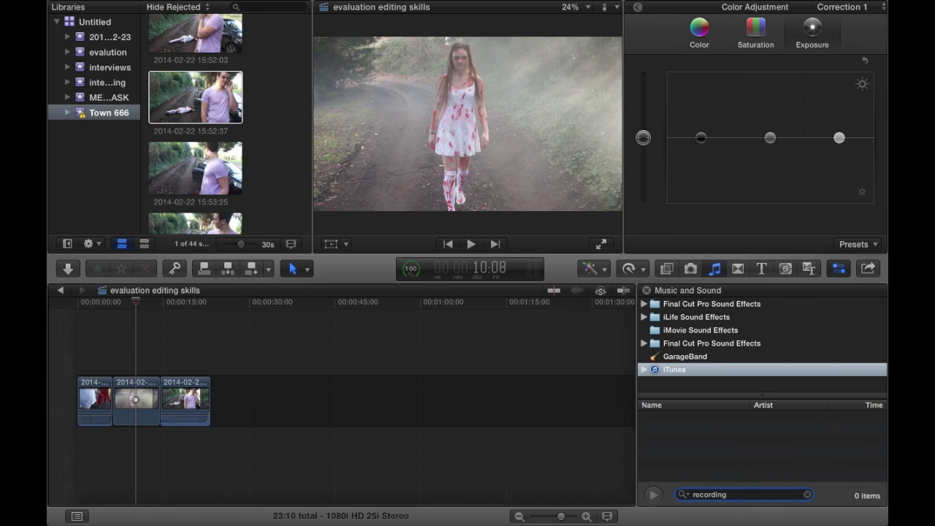
key("BackSpace")
key("BackSpace")
key("BackSpace")
key("BackSpace")
key("BackSpace")
key("BackSpace")
key("BackSpace")
key("BackSpace")
key("BackSpace")
key("BackSpace")
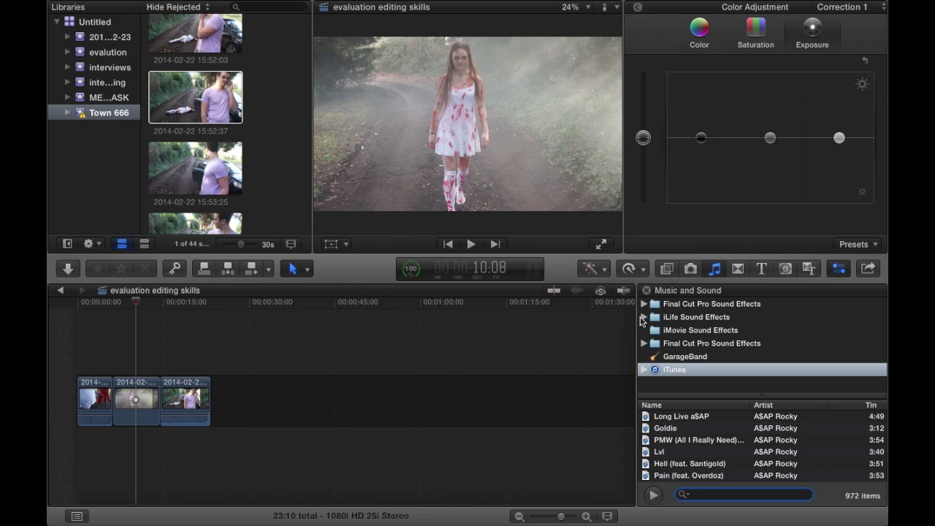
Show the Animals sounds from the iLife Sound Effects collection.
left_click(643, 318)
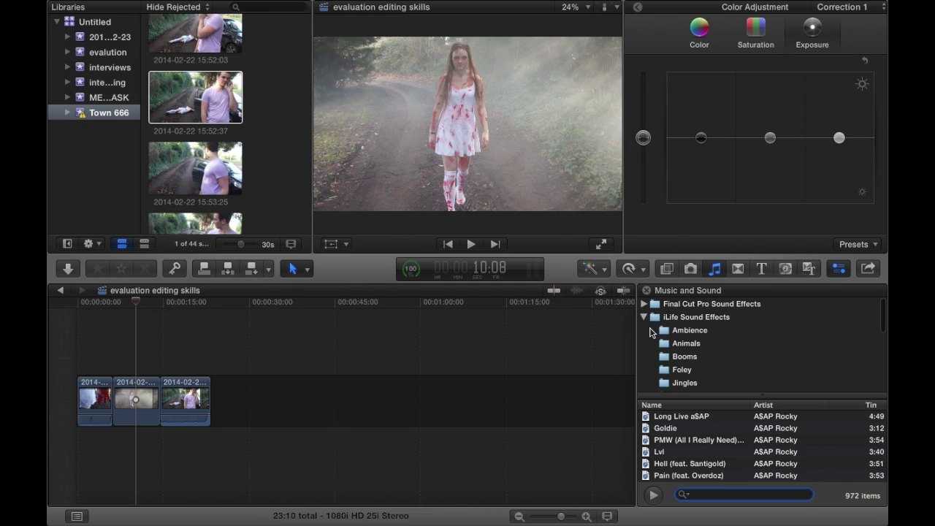
left_click(667, 349)
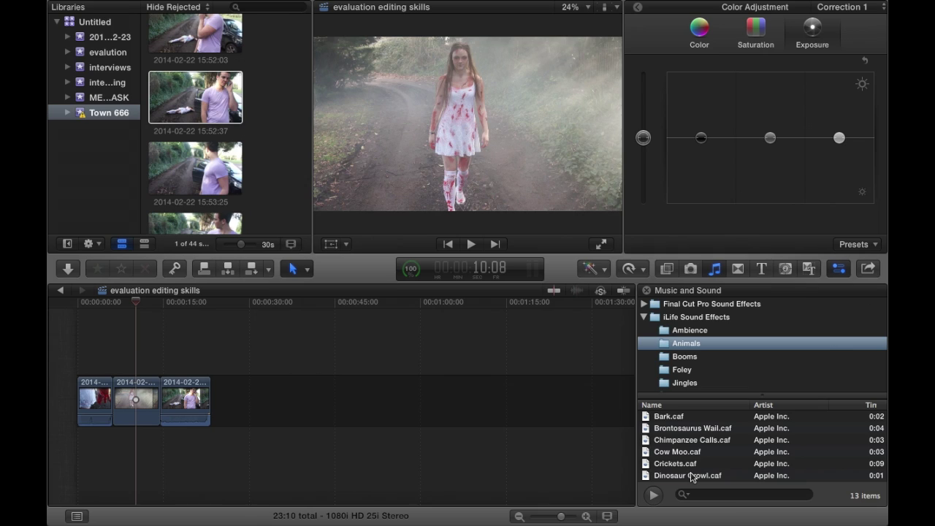
left_click_drag(658, 475, 510, 443)
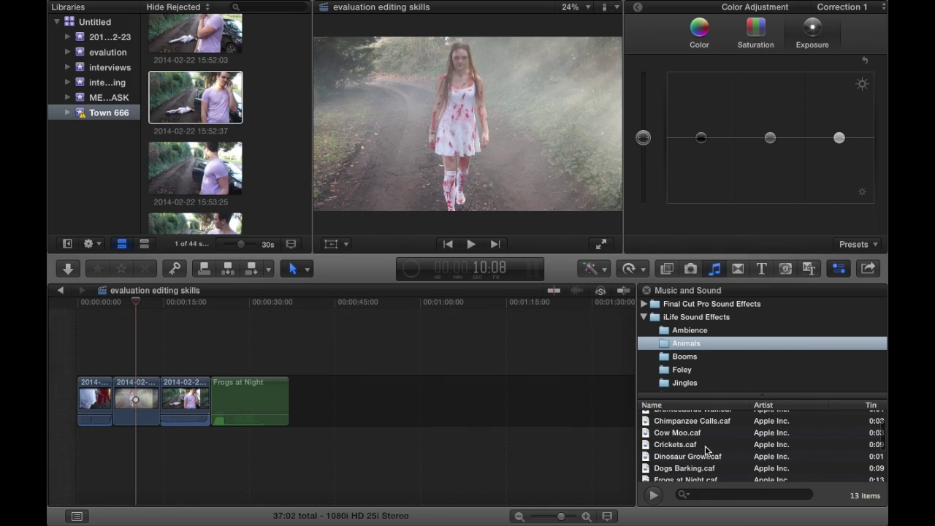
left_click(241, 389)
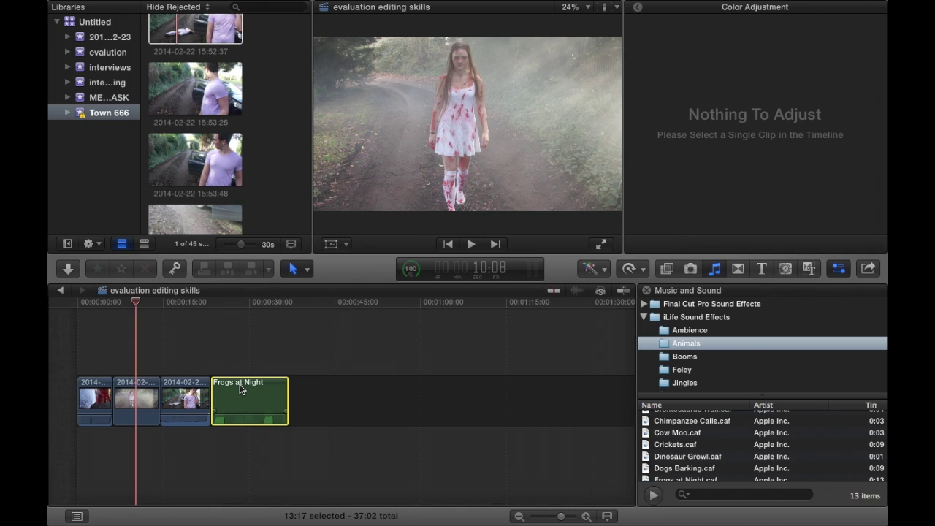
key("Delete")
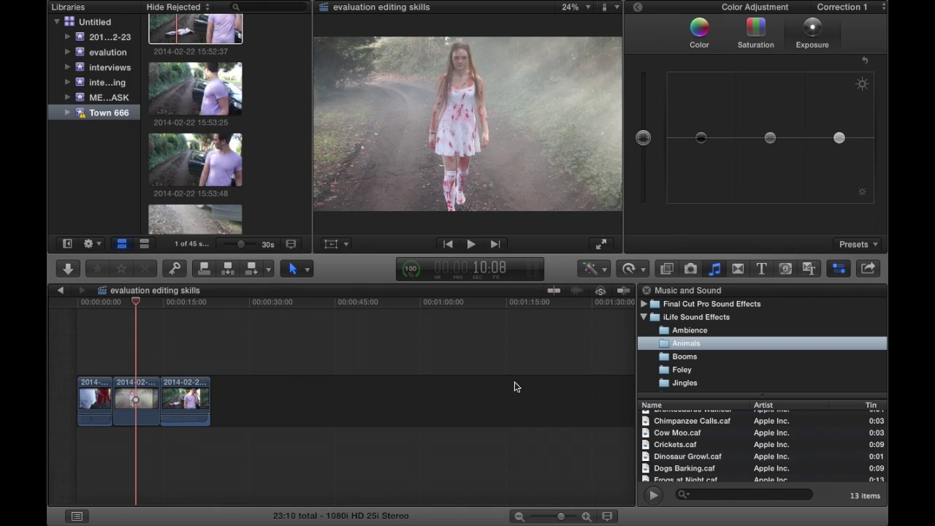
Preview the Dinosaur Growl sound effect and add it to the timeline directly after the last video clip.
left_click(691, 458)
double_click(675, 459)
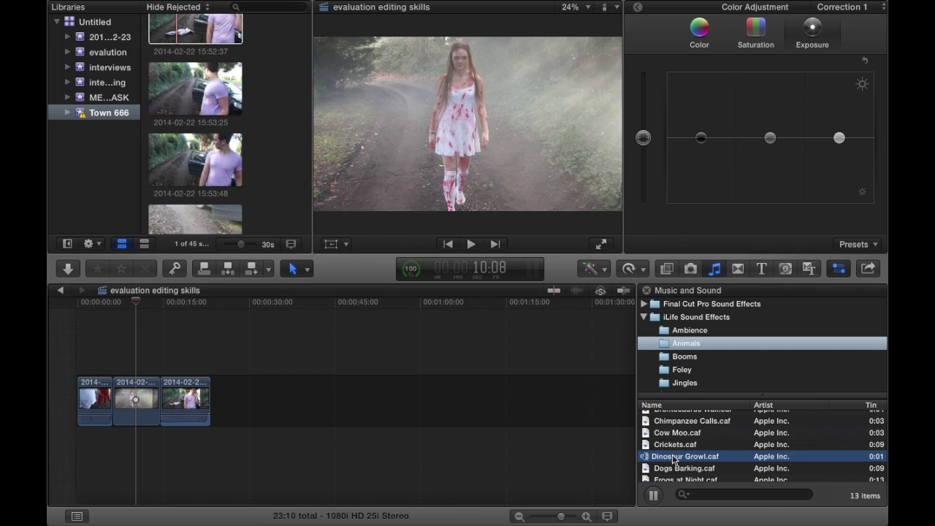
left_click_drag(674, 459, 218, 400)
left_click(218, 400)
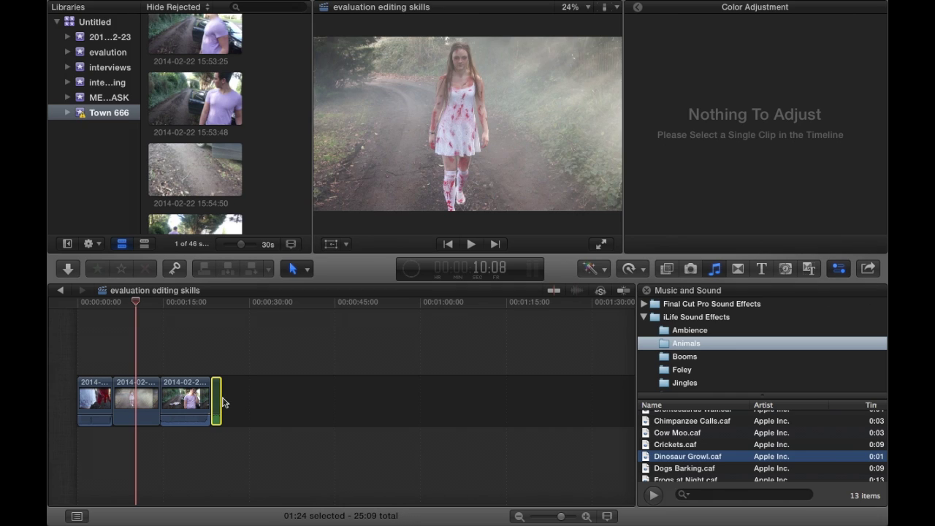
left_click(212, 342)
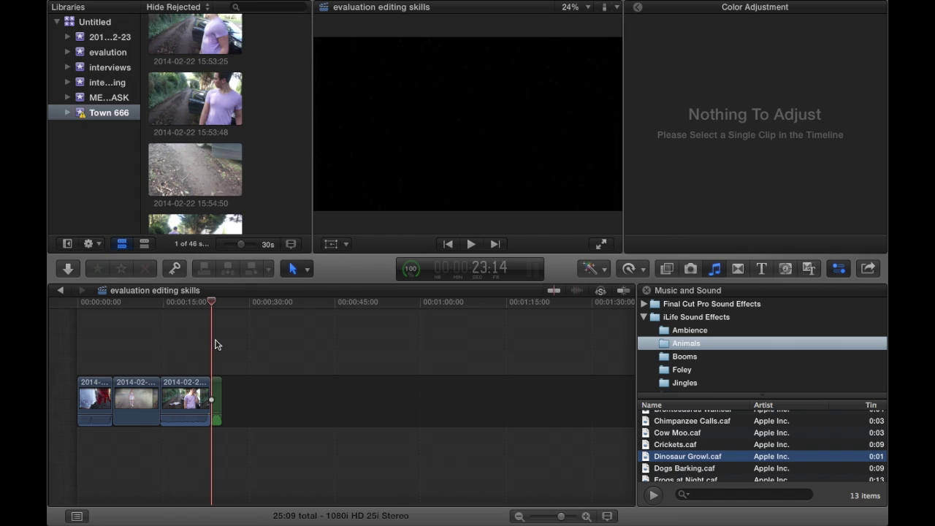
left_click(215, 340)
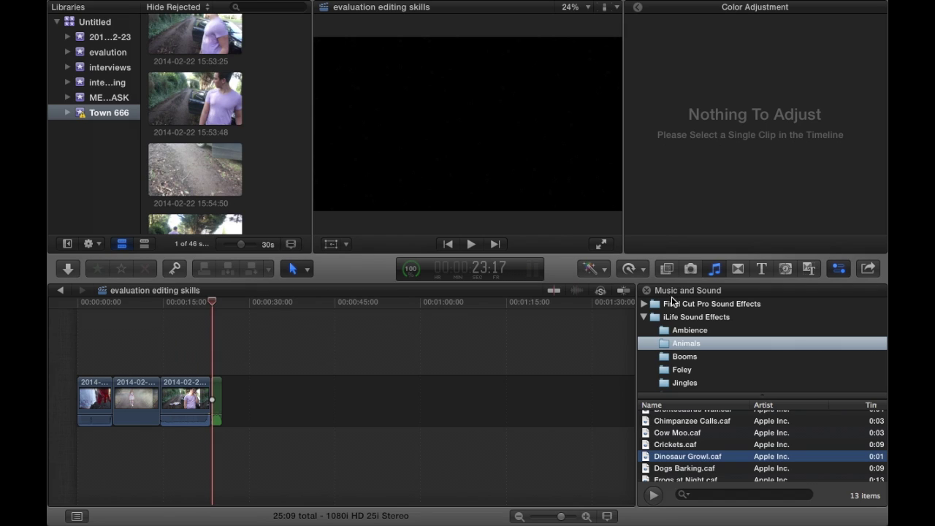
Look through the available transitions, titles and generators for the project.
left_click(670, 268)
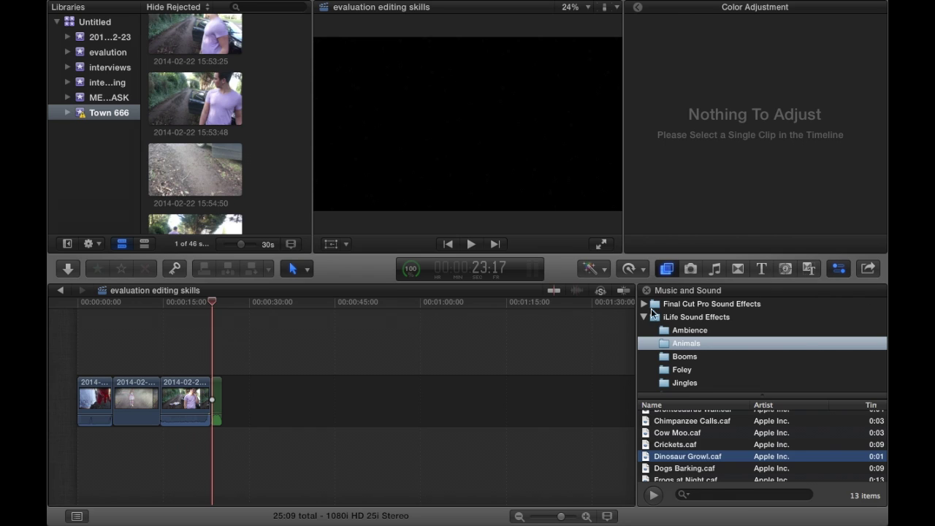
left_click(737, 270)
left_click(739, 271)
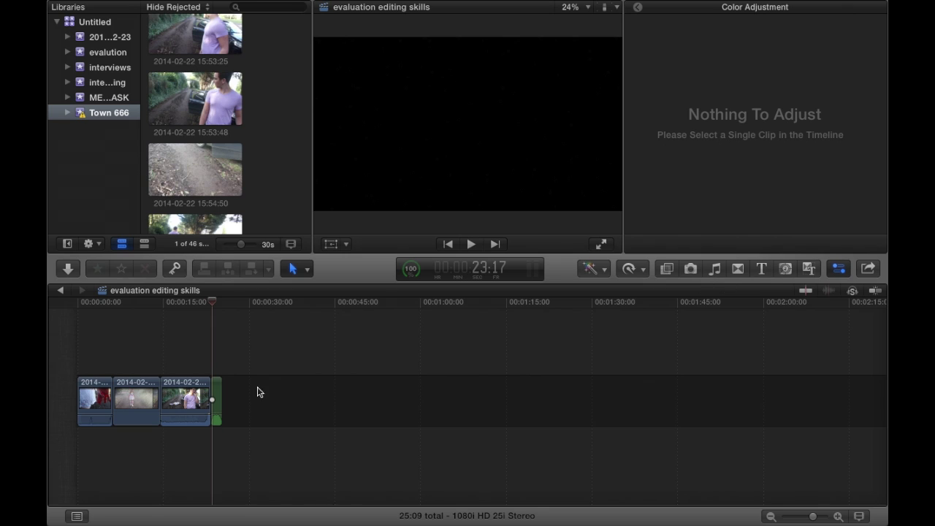
left_click(217, 388)
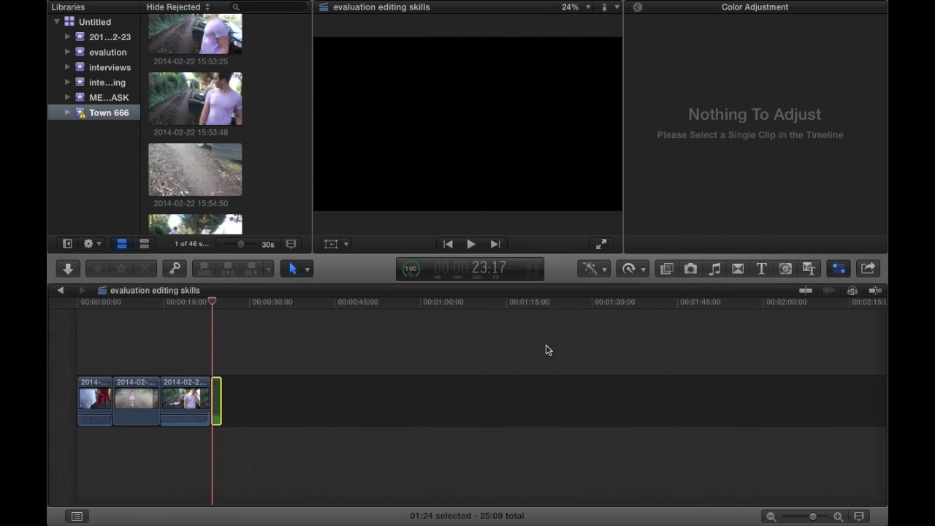
left_click(740, 270)
left_click(761, 269)
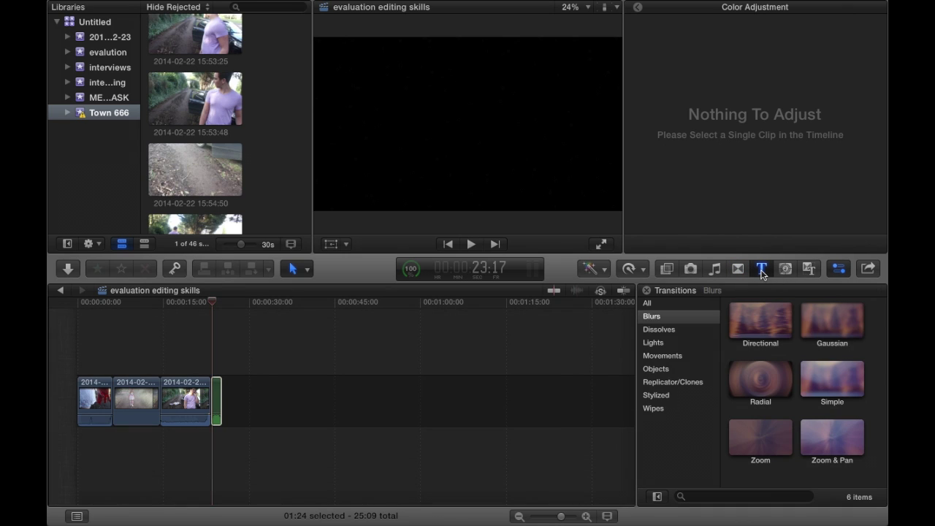
left_click(786, 270)
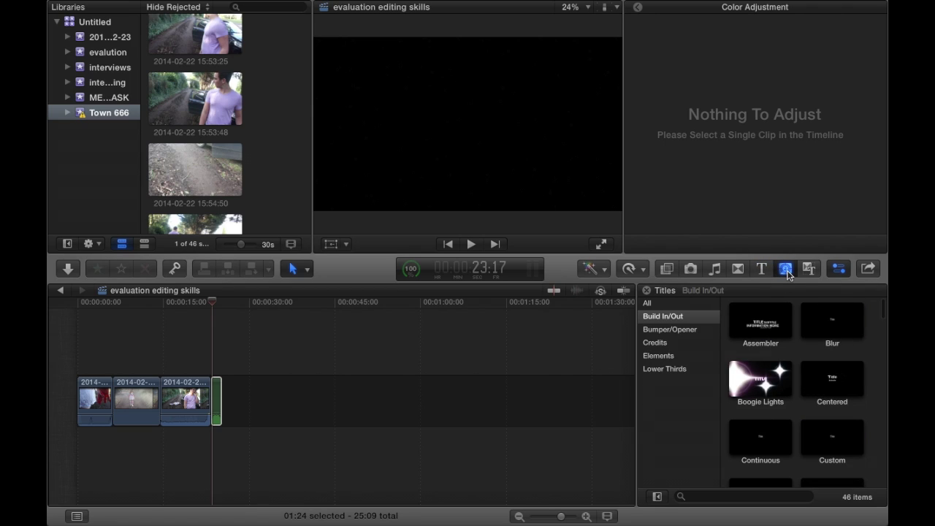
left_click(217, 365)
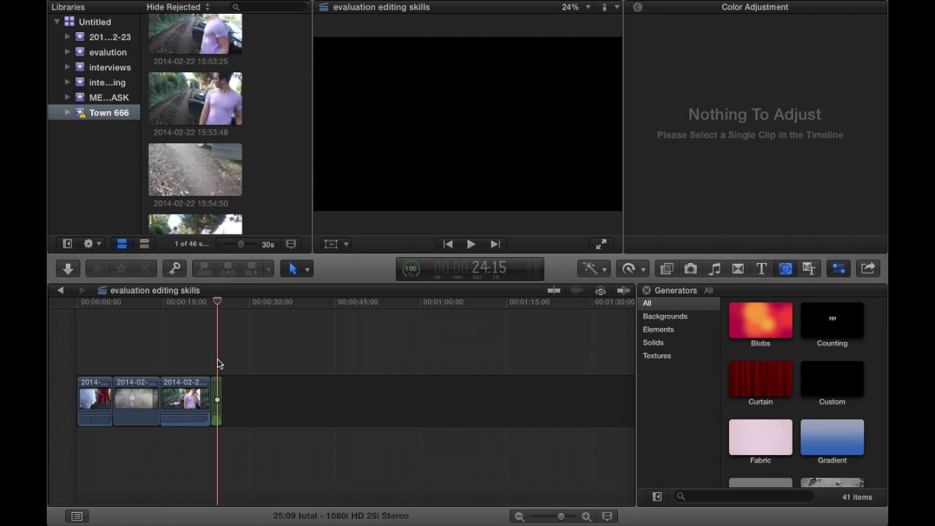
Show all available audio effects in the effects library.
left_click(666, 270)
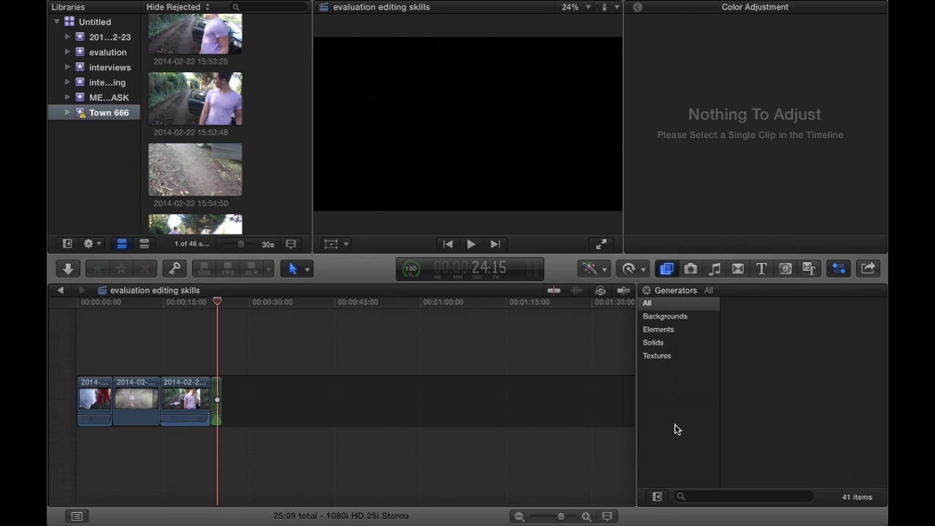
scroll(678, 412, "down", 5)
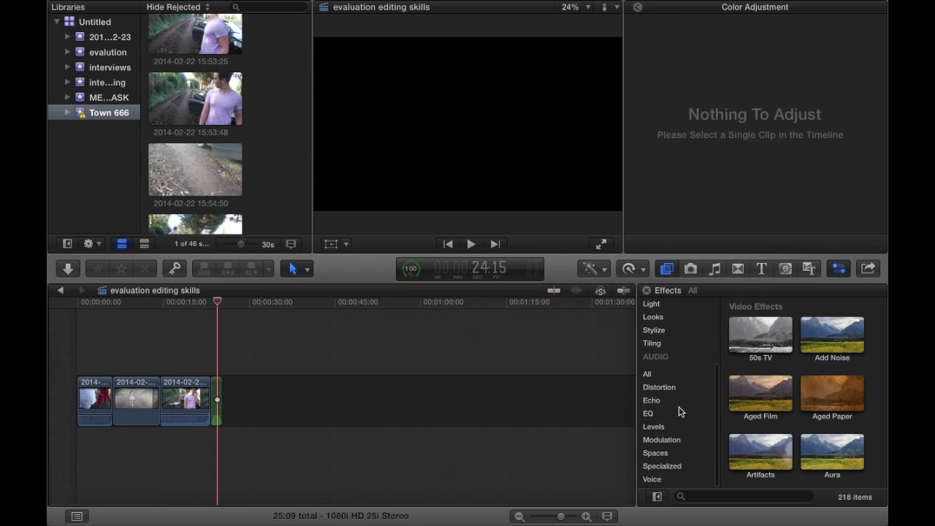
left_click(655, 376)
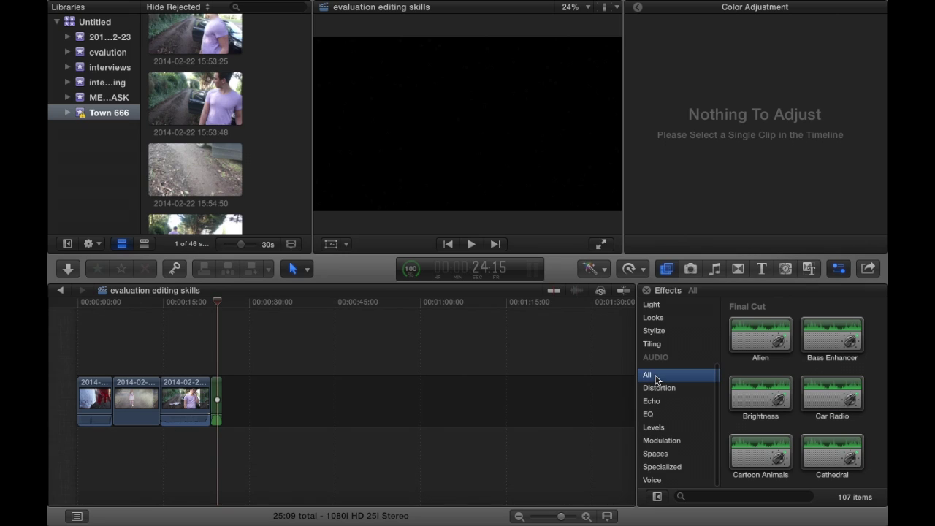
left_click(795, 339)
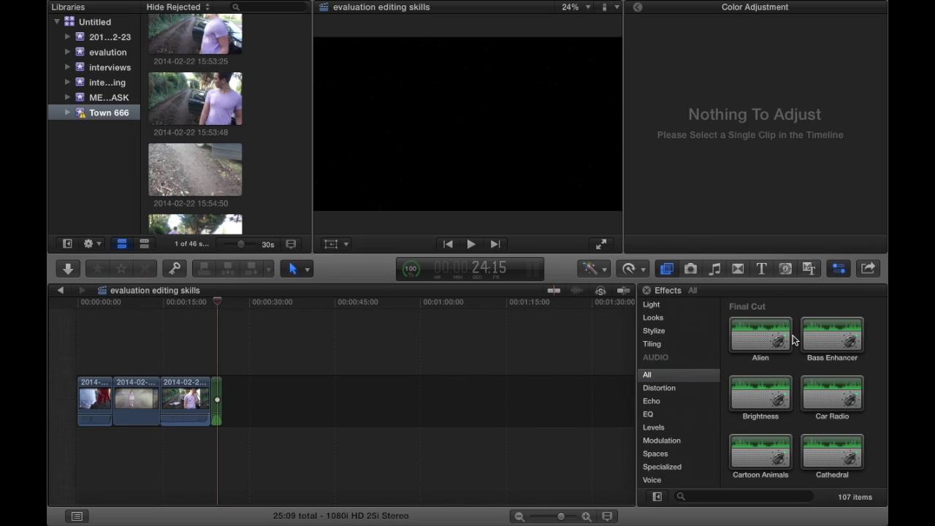
Preview the Cartoon Animals audio effect on the Dinosaur Growl clip with the system volume raised.
left_click(216, 388)
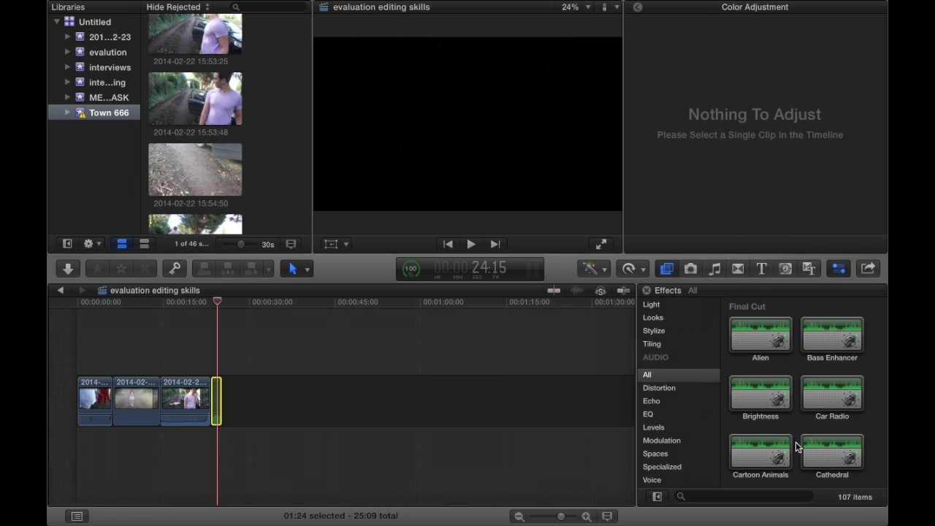
left_click(738, 447)
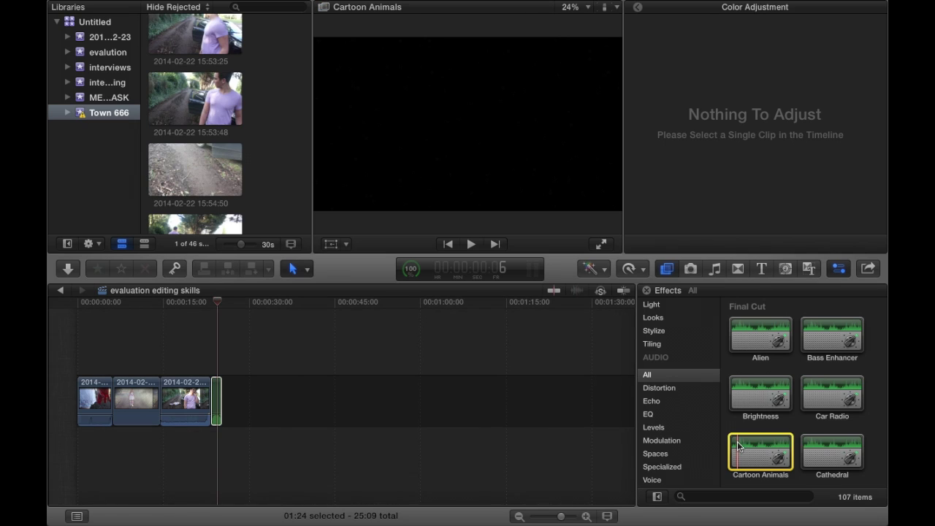
key("XF86AudioRaiseVolume")
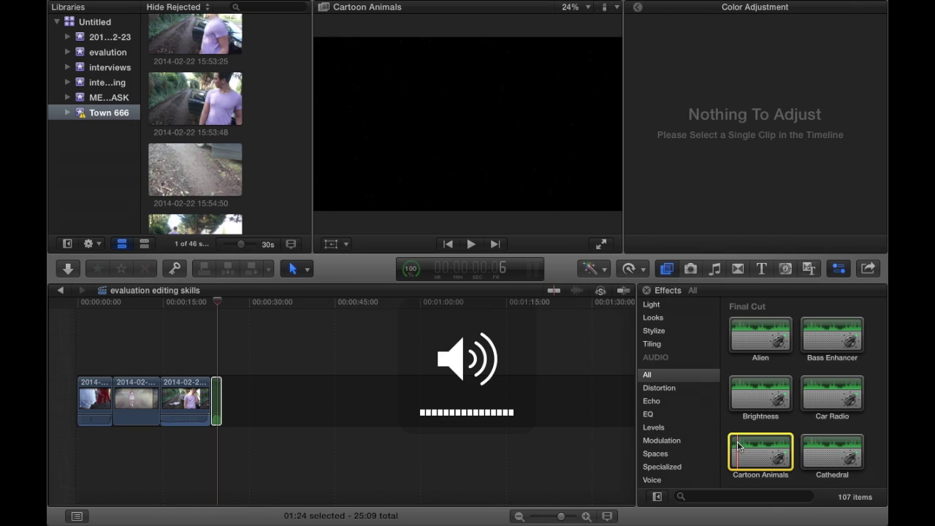
key("space")
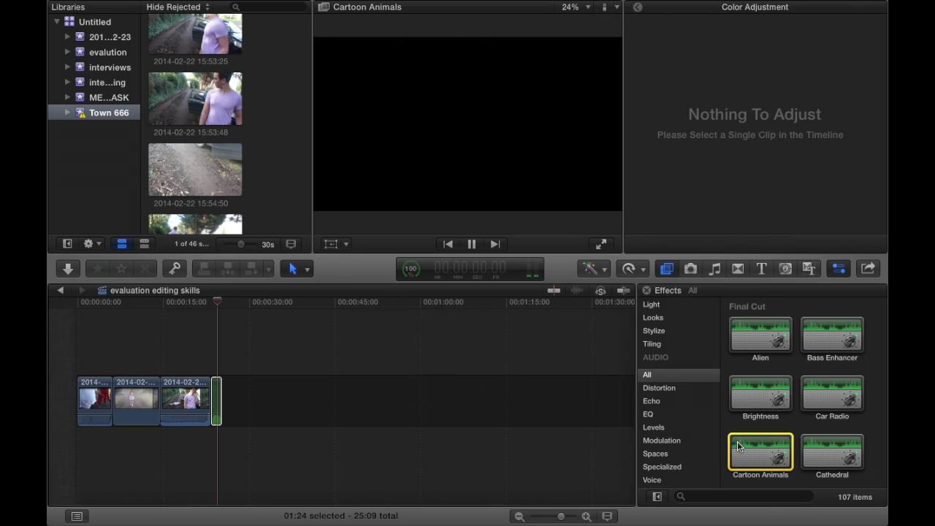
key("space")
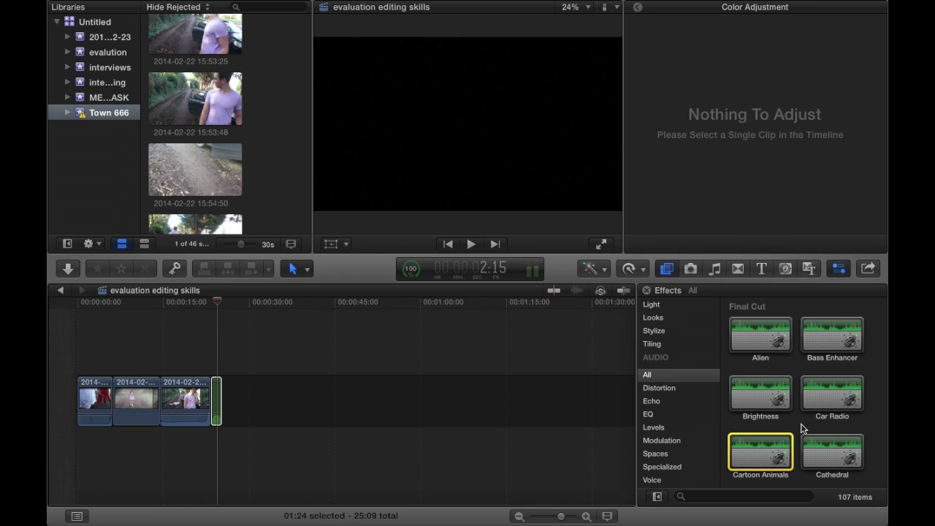
Preview the Disguised audio effect on the Dinosaur Growl clip and look through the other audio effects.
scroll(801, 429, "down", 5)
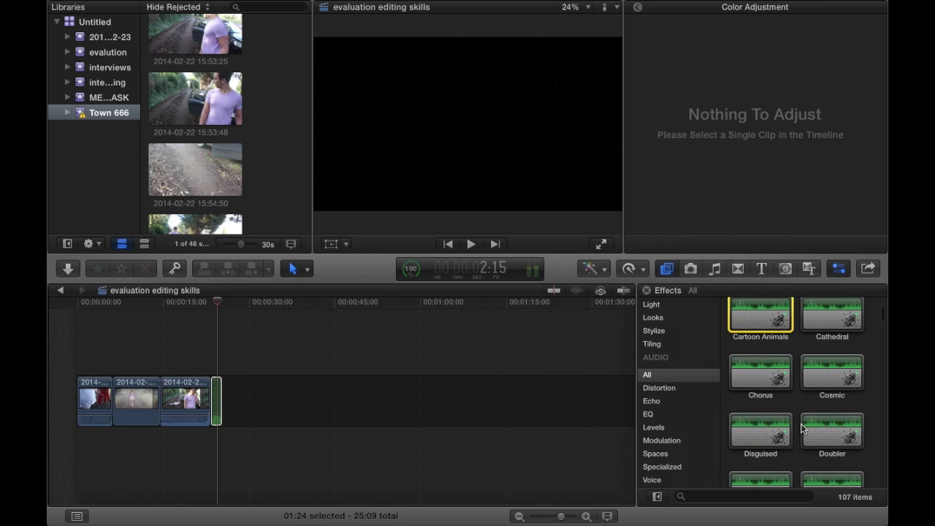
scroll(801, 429, "down", 3)
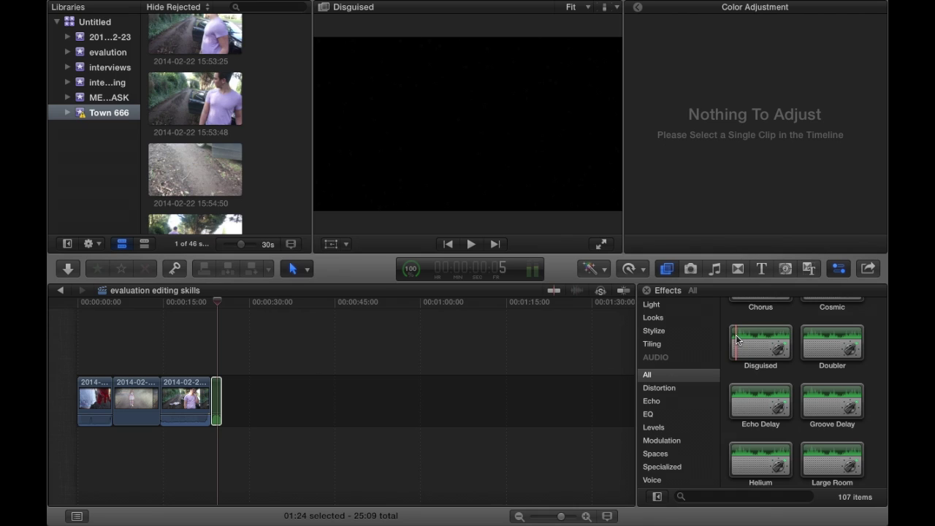
left_click(734, 337)
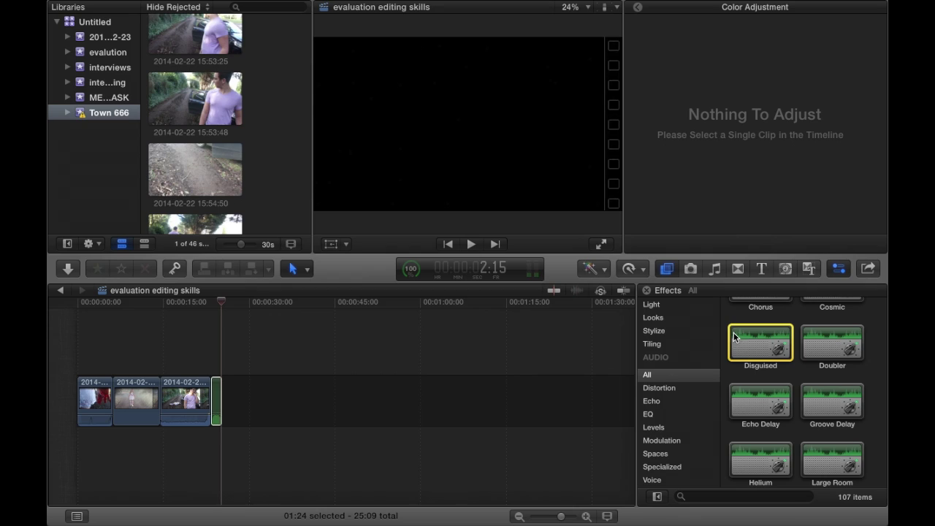
key("space")
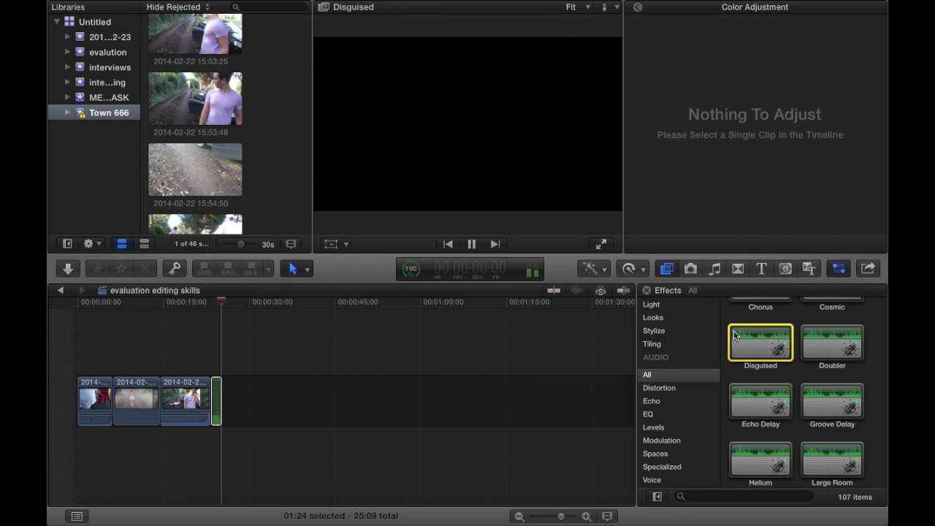
key("space")
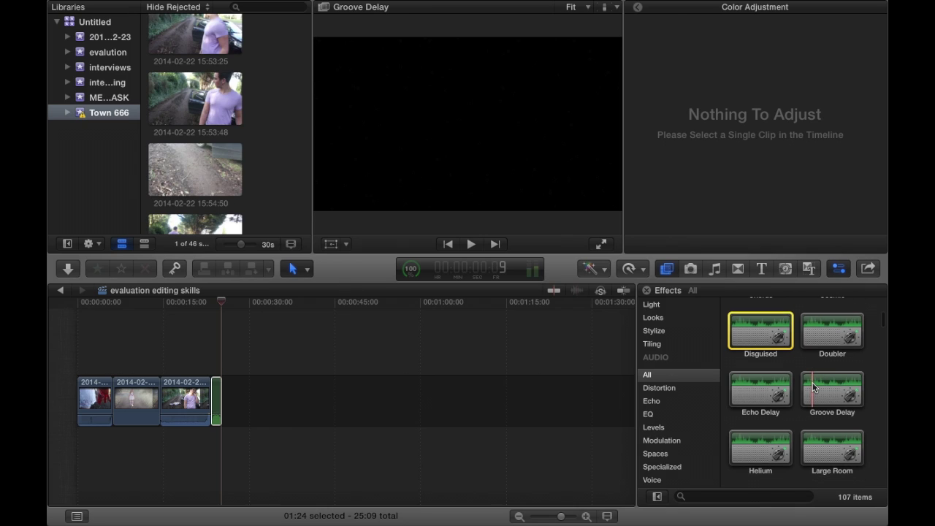
scroll(797, 414, "down", 5)
scroll(796, 414, "down", 8)
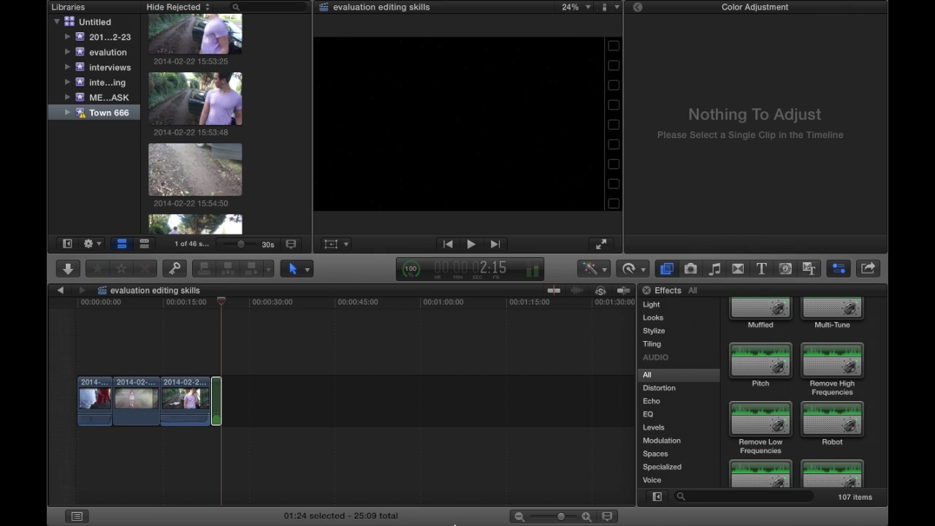
Select the first video clip and enlarge the timeline until that clip fills more than half of it.
left_click(111, 389)
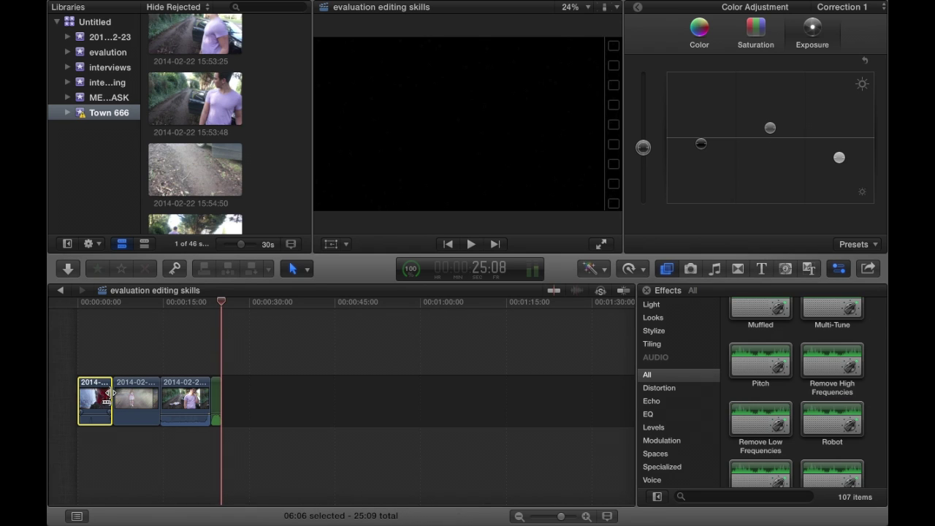
mouse_move(566, 516)
left_click_drag(561, 518, 567, 517)
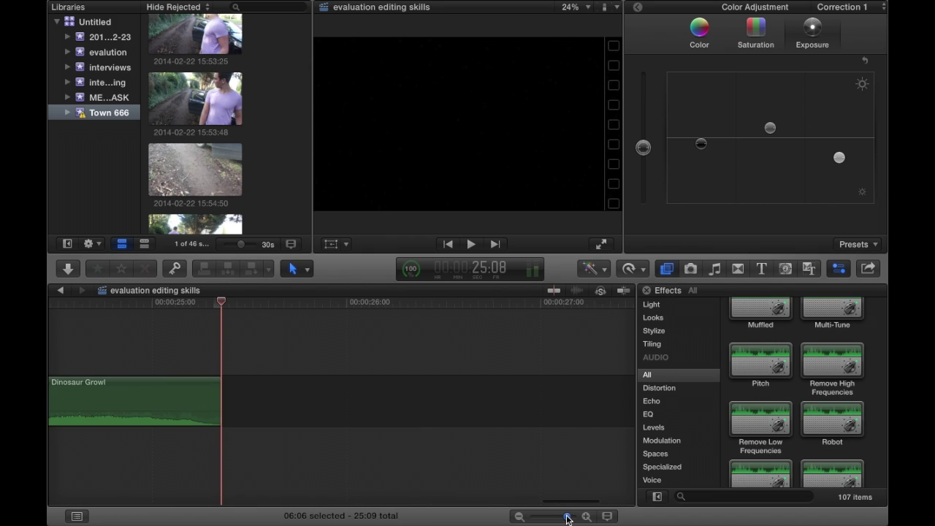
scroll(330, 434, "left", 15)
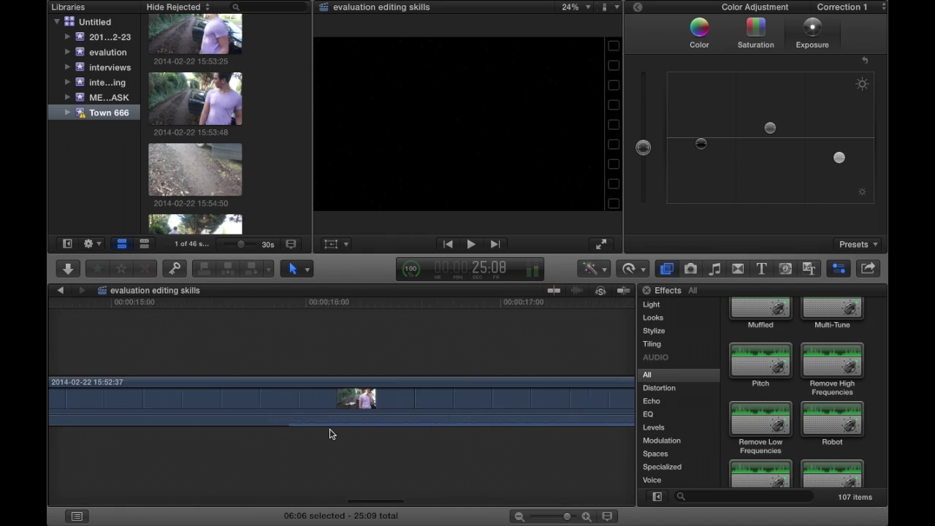
scroll(330, 434, "left", 13)
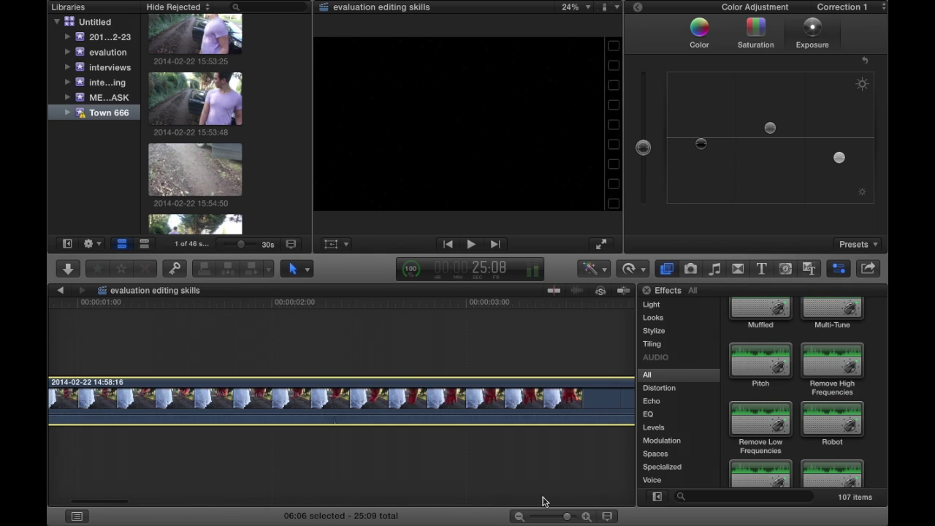
left_click_drag(569, 518, 562, 518)
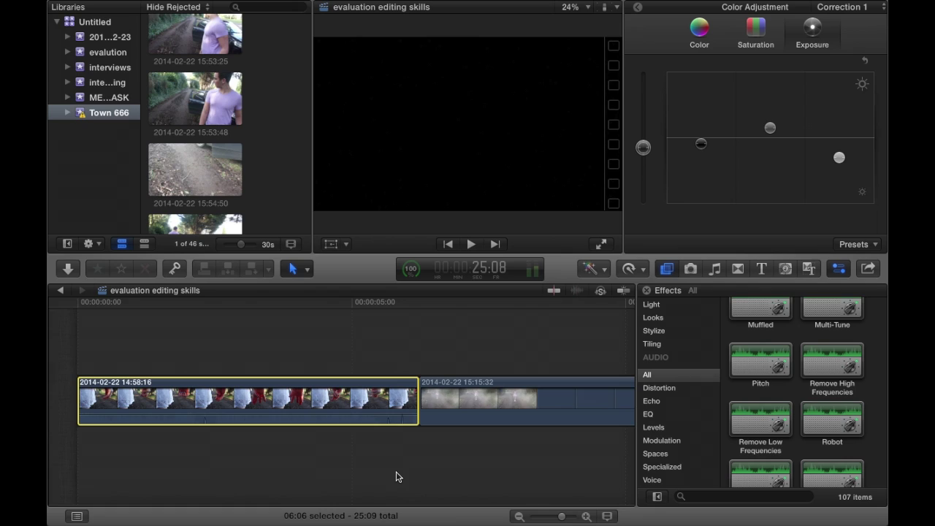
scroll(477, 445, "right", 1)
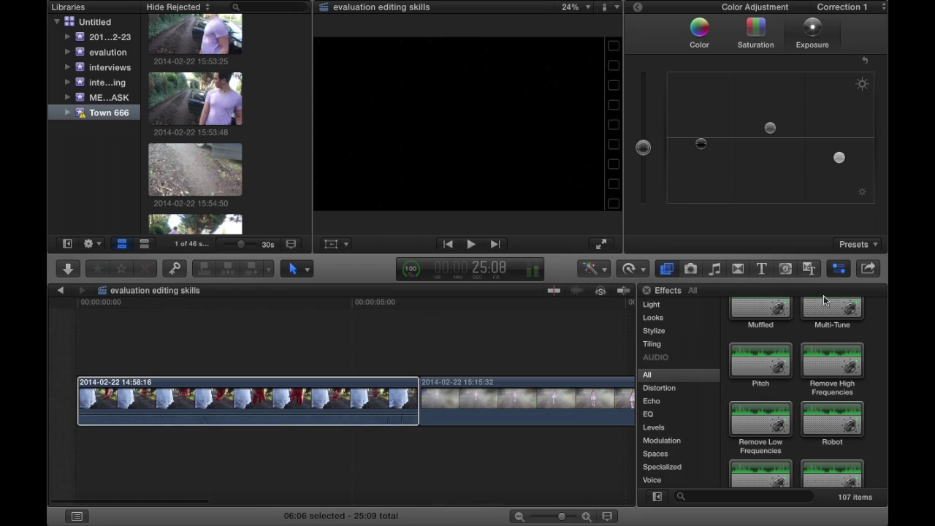
Show all available transitions and select Bloom.
left_click(737, 269)
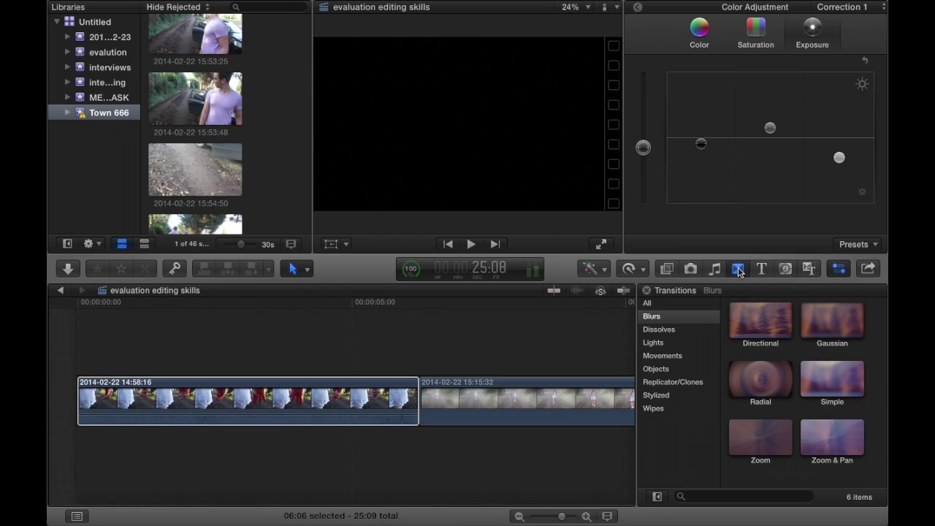
left_click(650, 304)
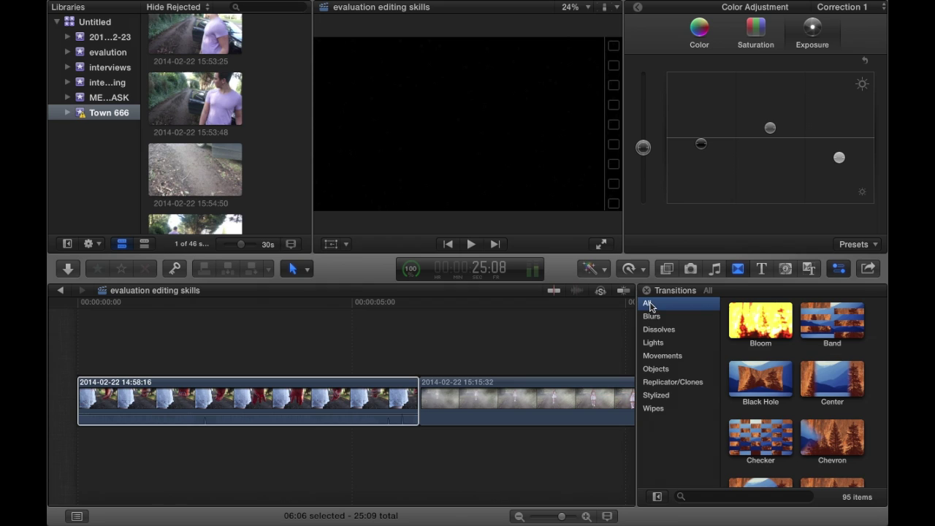
scroll(813, 374, "down", 5)
scroll(789, 351, "up", 5)
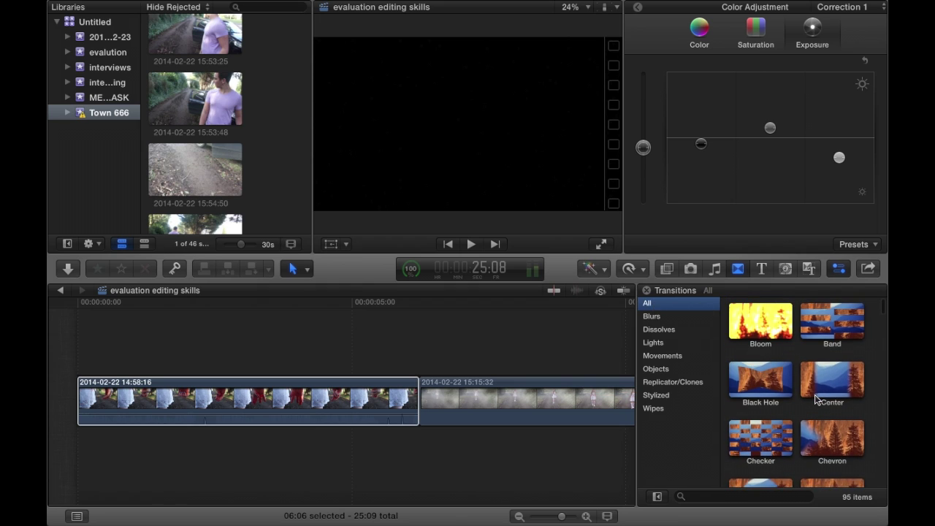
left_click(758, 321)
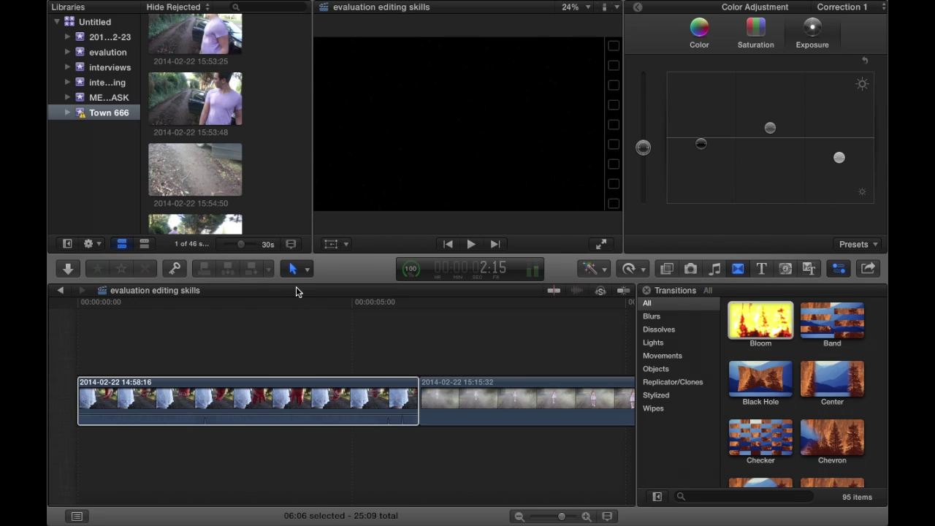
Split the first video clip into six pieces with the Blade tool, cutting about one second apart.
left_click(307, 271)
left_click(323, 363)
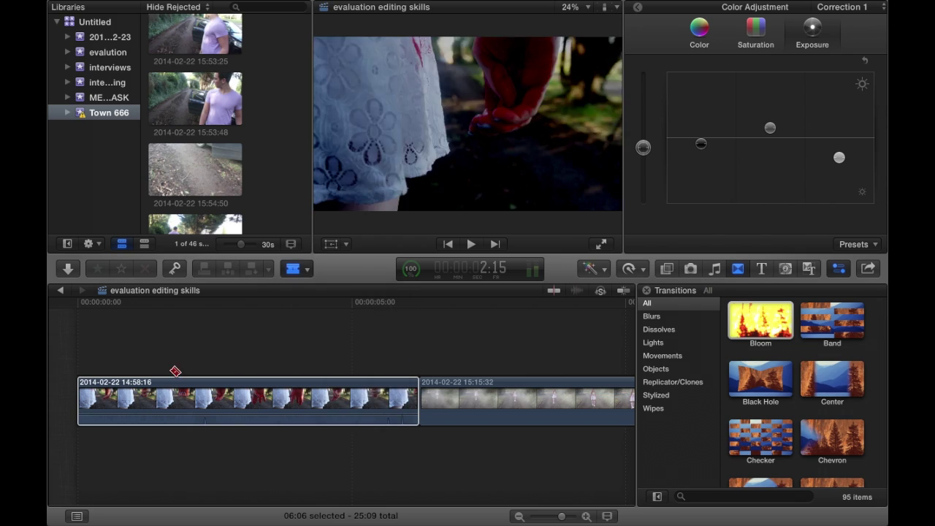
left_click(122, 398)
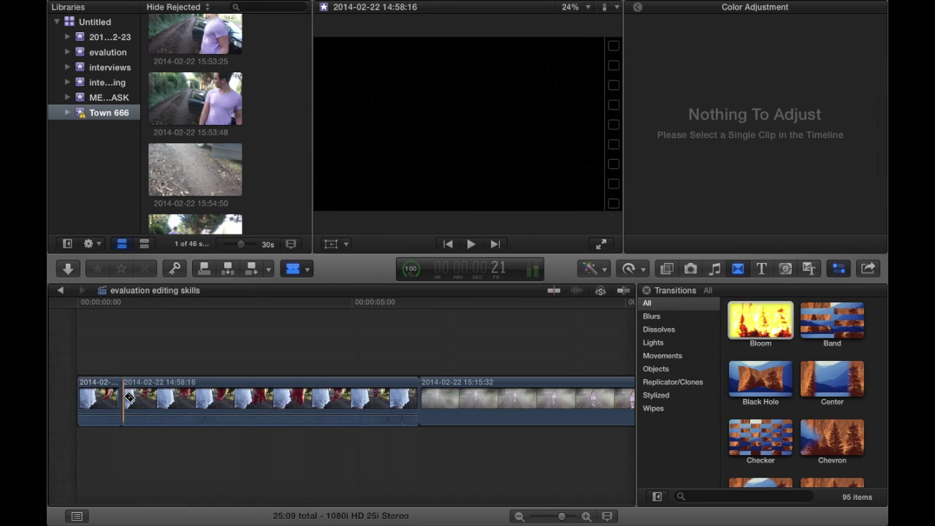
left_click(184, 406)
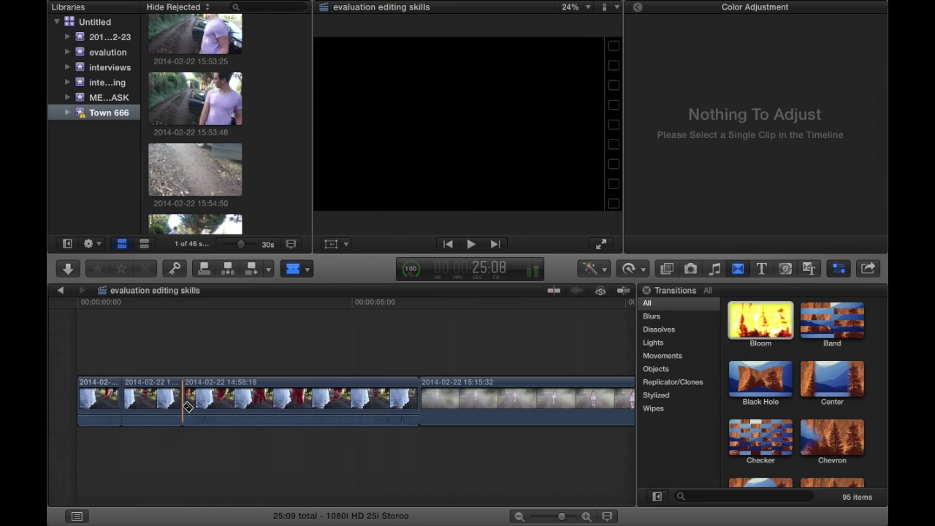
left_click(245, 406)
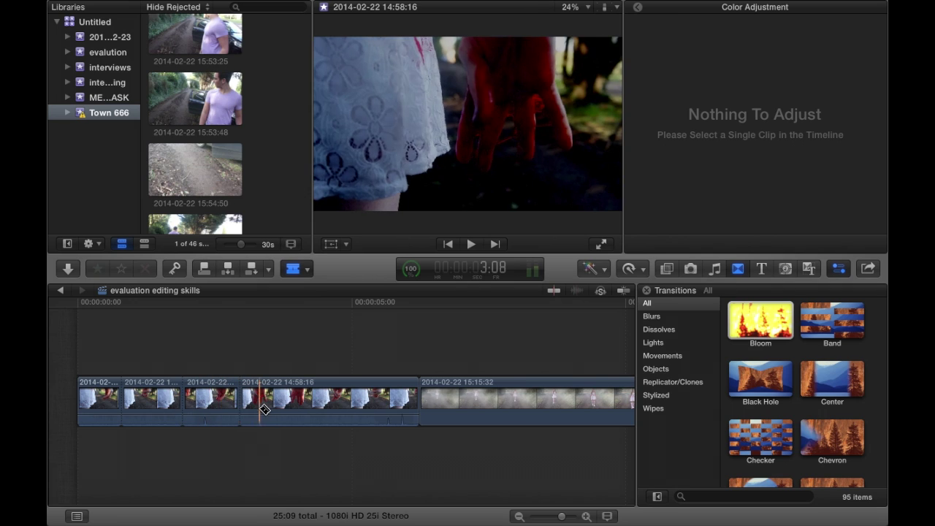
left_click(296, 407)
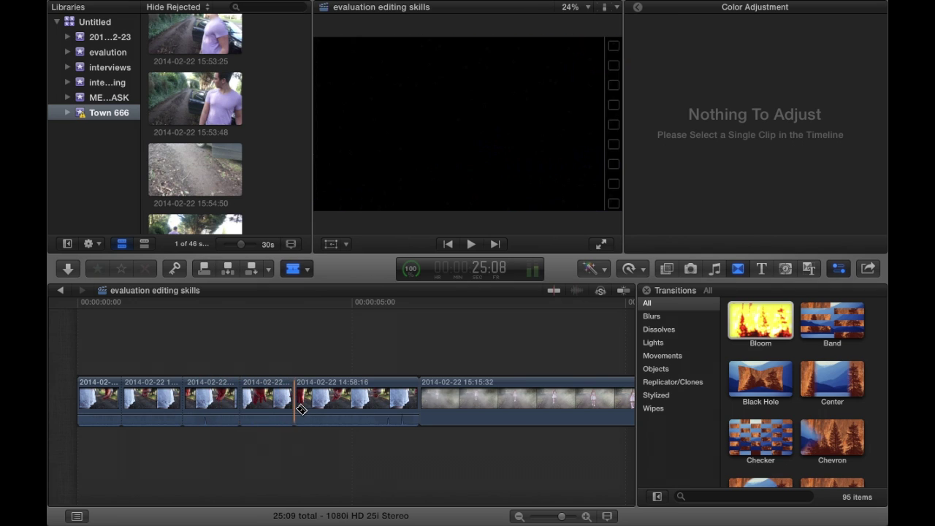
left_click(358, 409)
Add the Bloom transition between the fifth and sixth pieces of the first clip and set the playhead just before it.
left_click(293, 269)
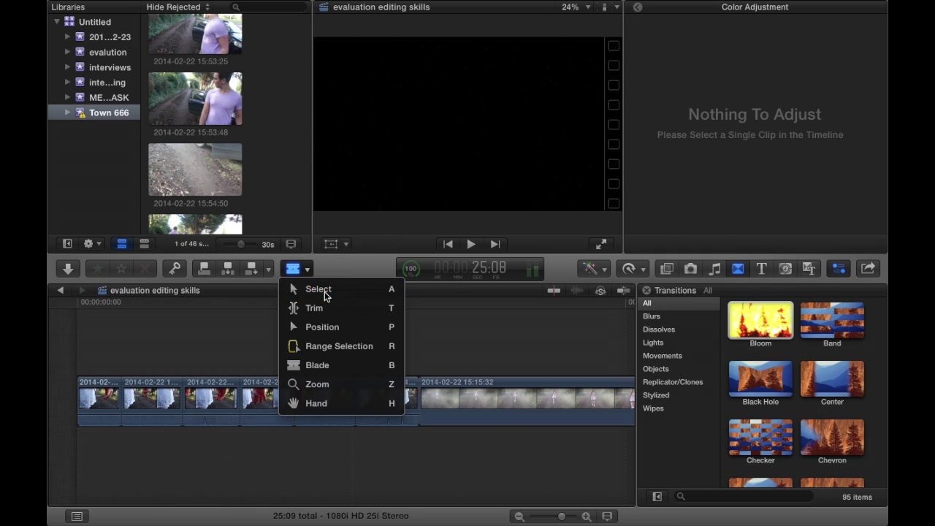
left_click(318, 289)
left_click_drag(762, 330, 477, 383)
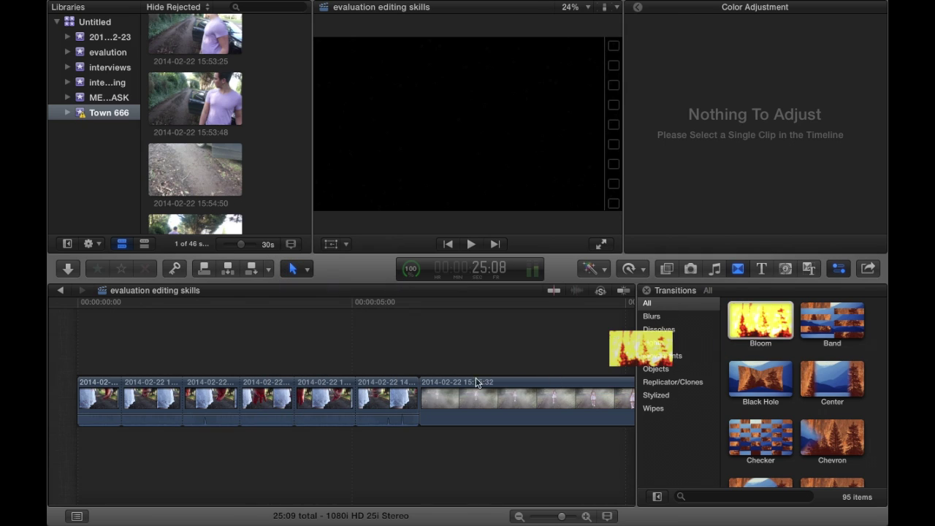
left_click_drag(359, 388, 357, 409)
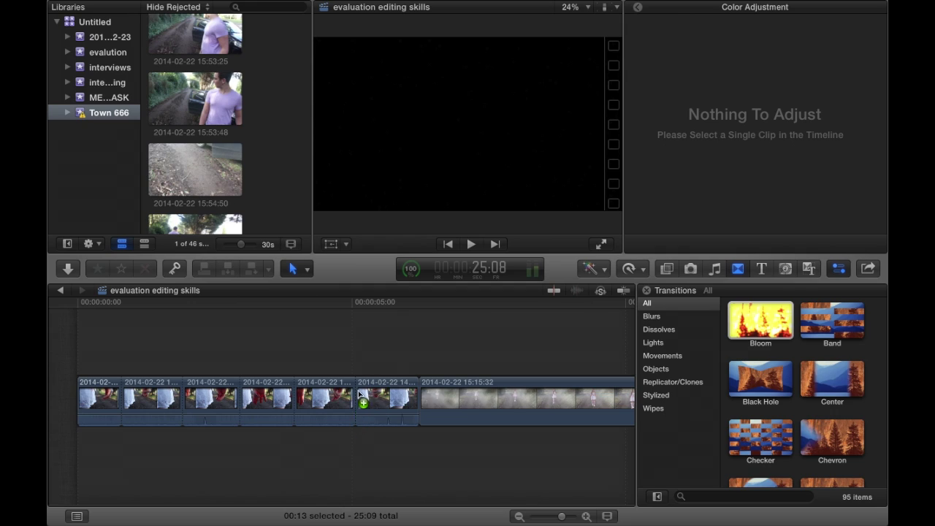
left_click_drag(425, 353, 352, 392)
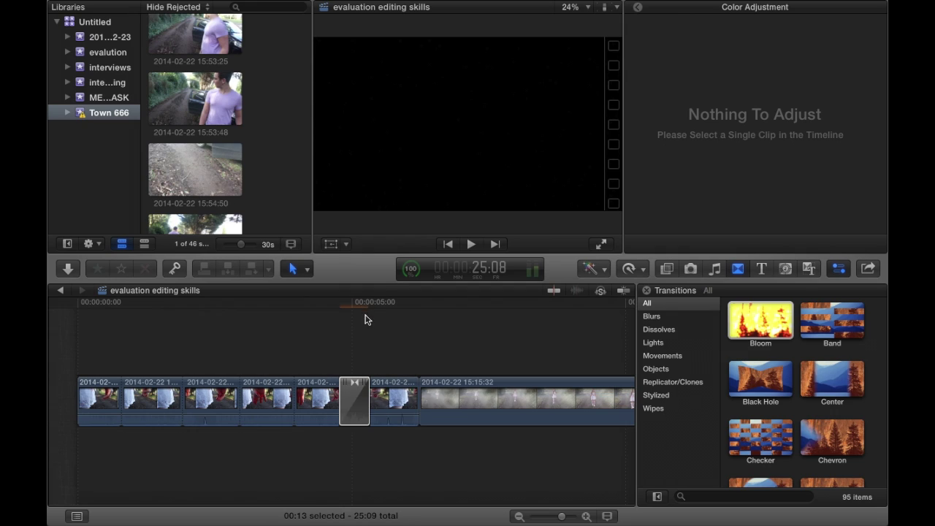
left_click(319, 350)
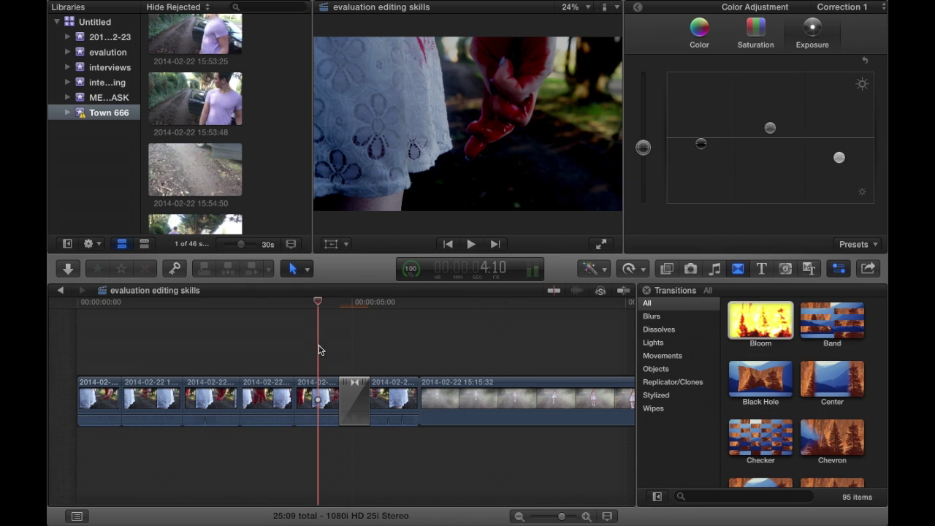
Play through the existing Bloom transition and add another Bloom between the third and fourth pieces of the first clip.
key("space")
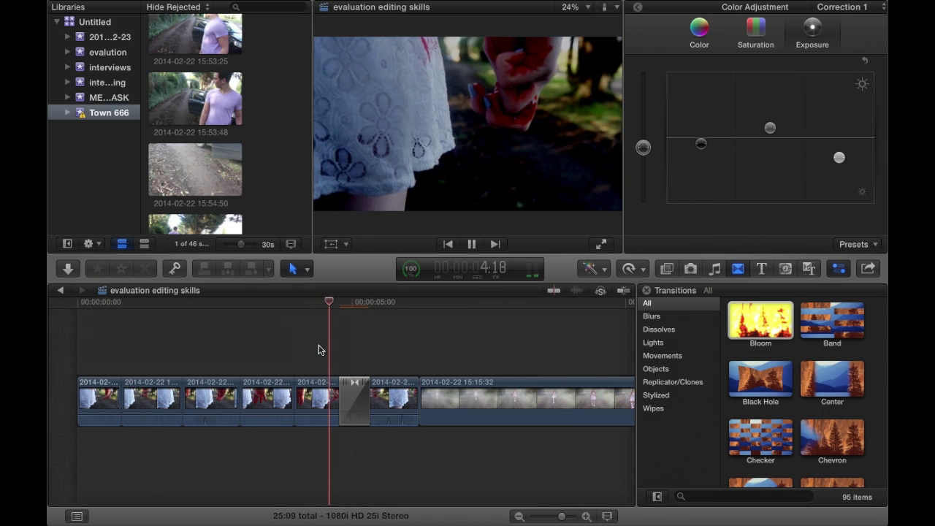
key("space")
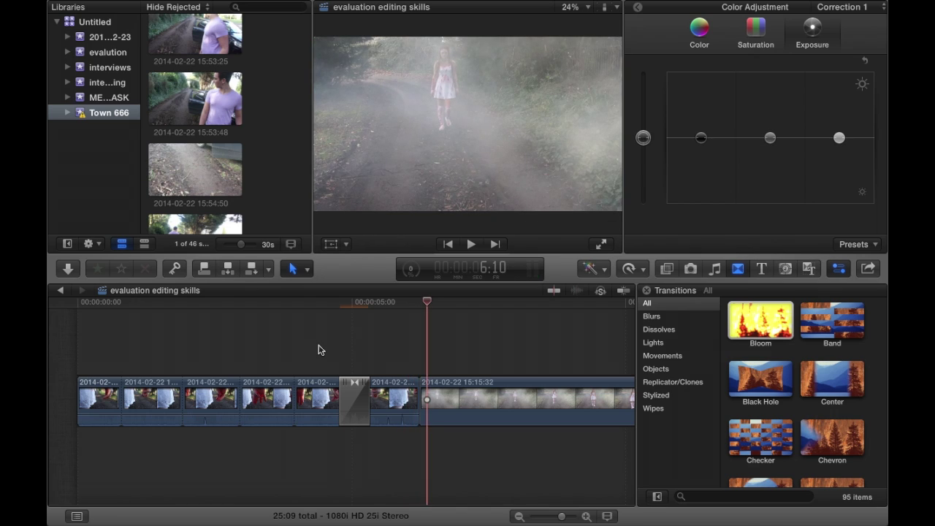
left_click(277, 339)
left_click_drag(777, 325, 238, 398)
left_click(181, 361)
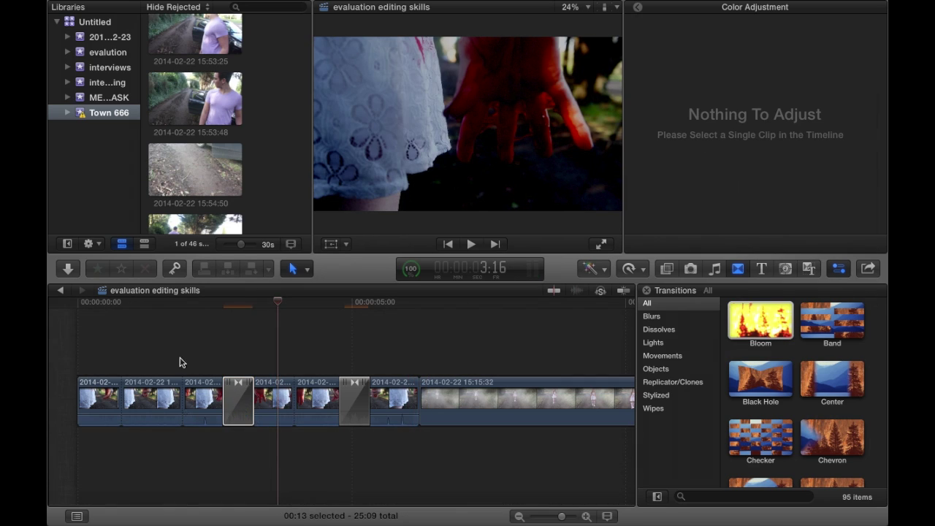
Play the sequence from about 1:13 to 6:03 to preview both Bloom transitions.
left_click(161, 349)
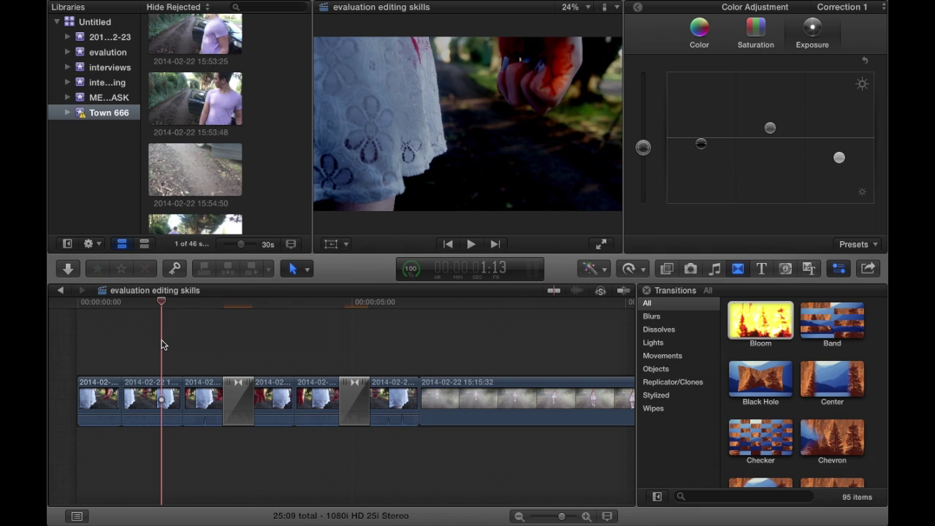
key("space")
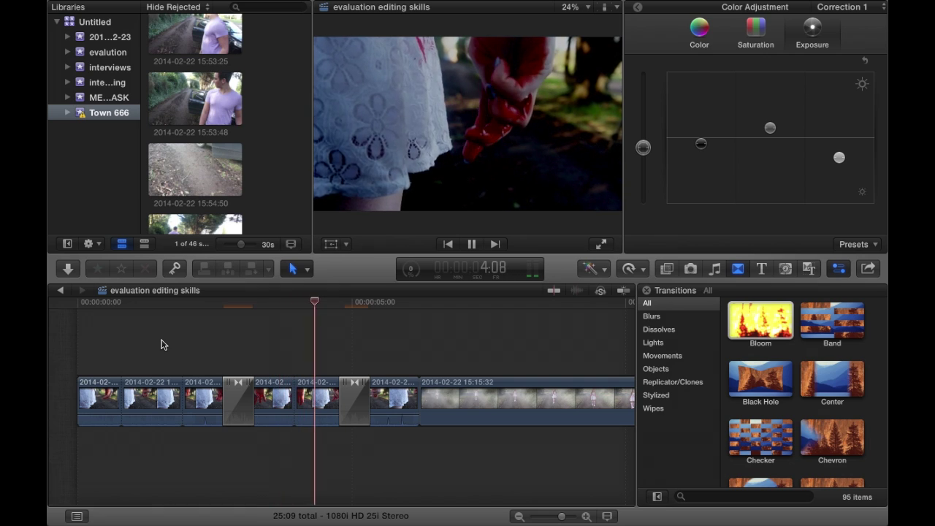
key("space")
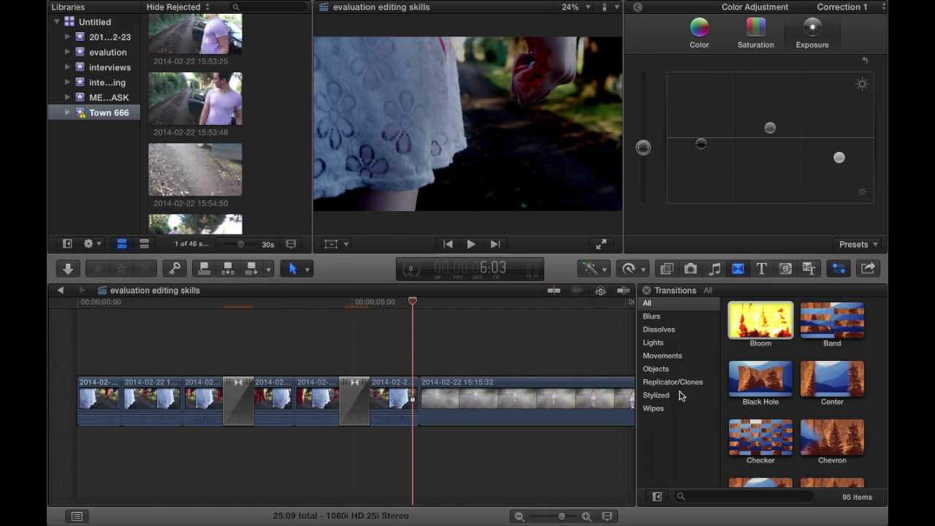
Add the Custom generator at the end of the timeline, directly after the Dinosaur Growl clip.
scroll(566, 361, "right", 15)
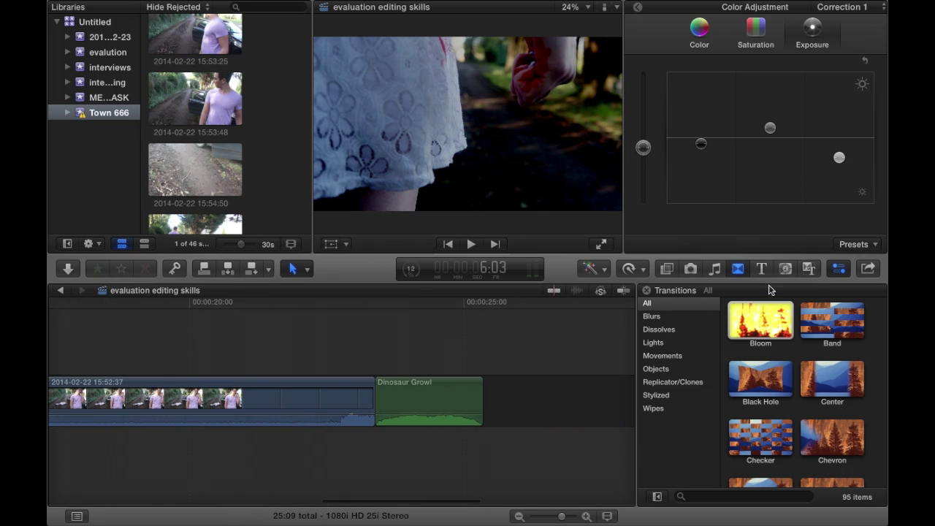
left_click(788, 270)
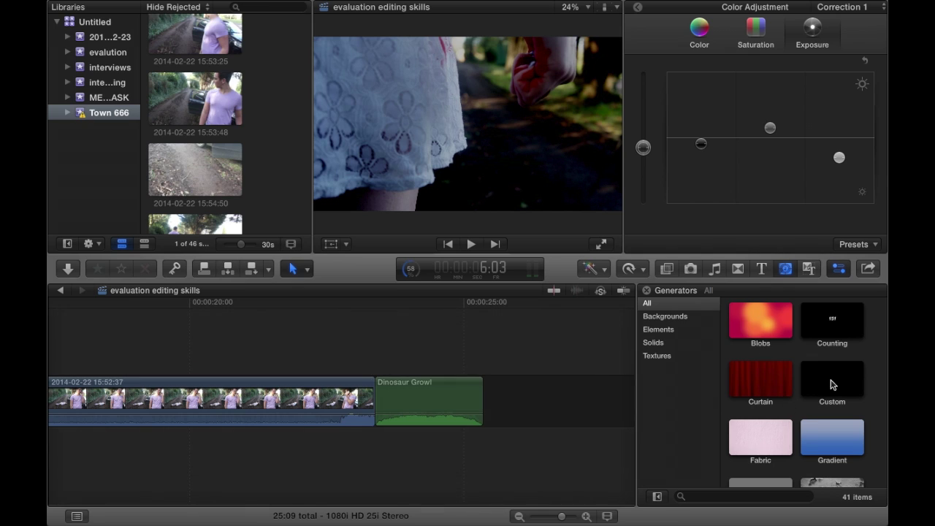
left_click_drag(831, 385, 502, 403)
scroll(477, 474, "right", 10)
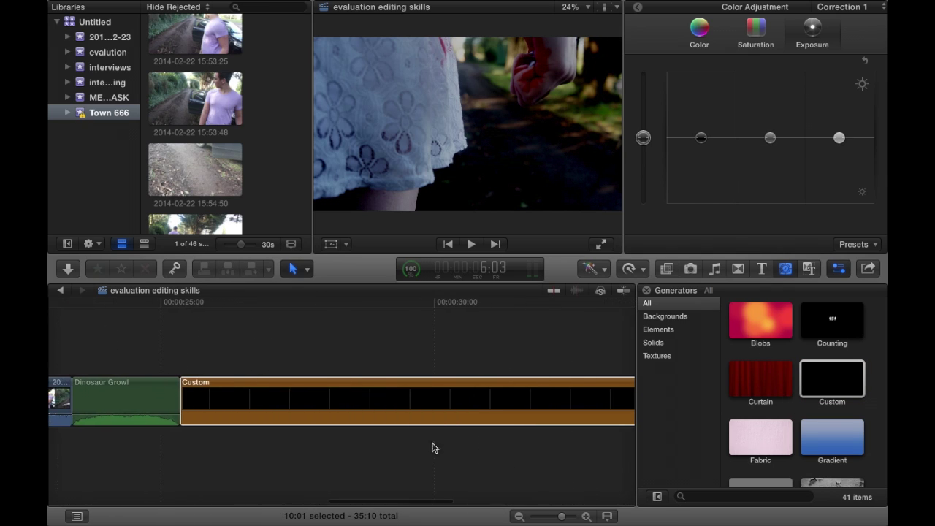
Set the playhead at 27:09 in the Custom generator clip and show its generator settings in the Inspector.
left_click(291, 334)
mouse_move(473, 4)
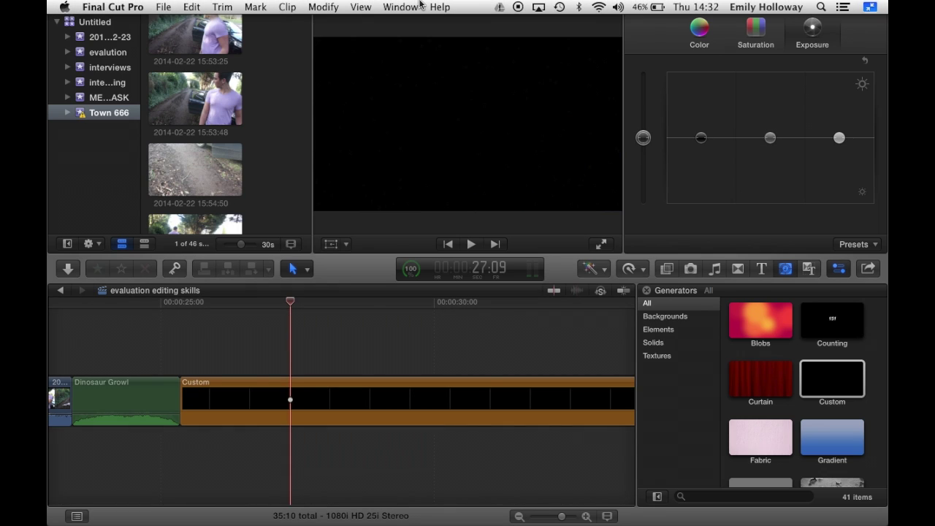
left_click(396, 8)
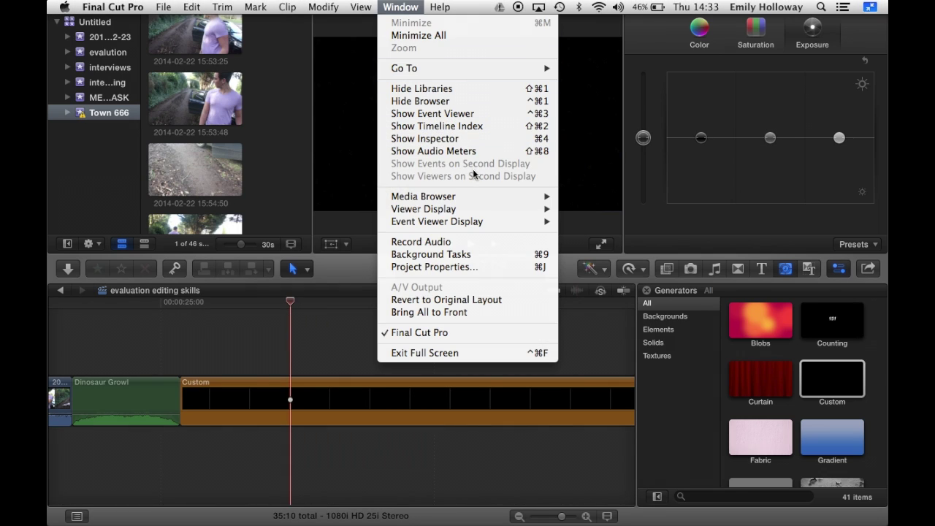
left_click(453, 139)
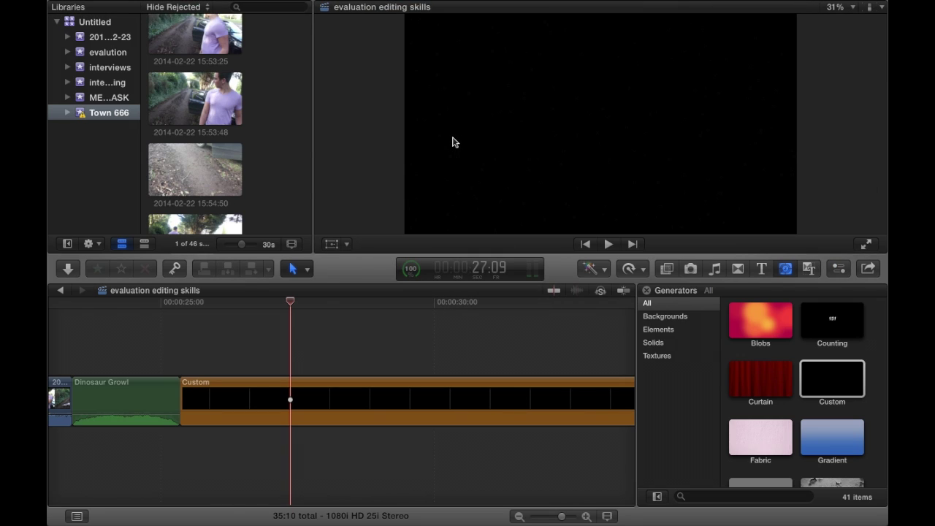
left_click(392, 7)
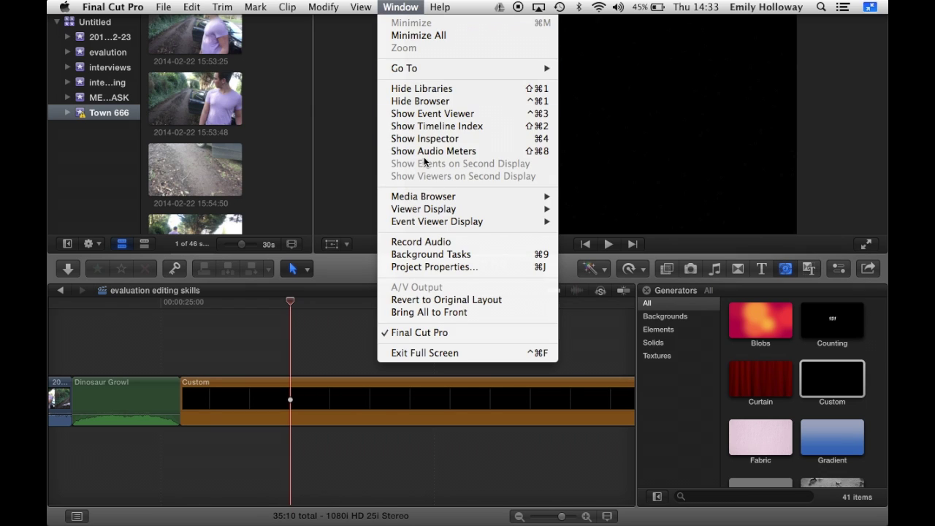
left_click(432, 138)
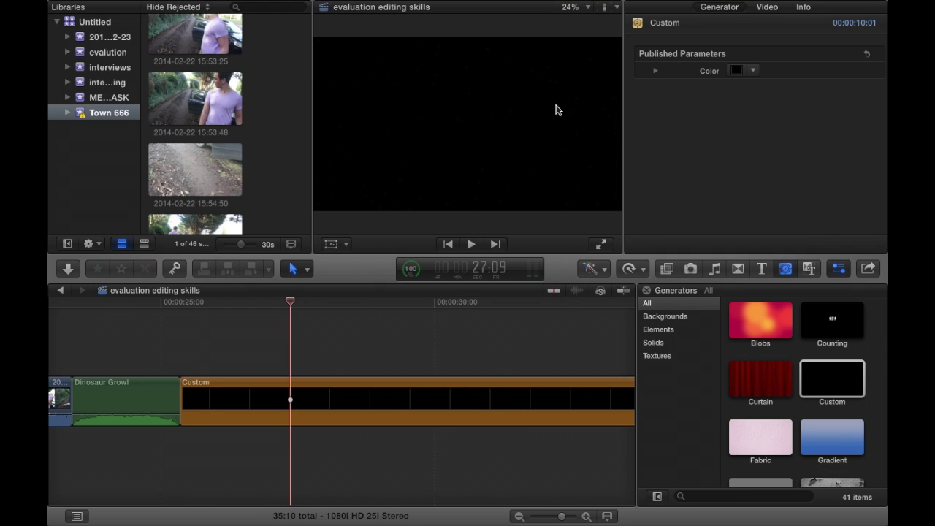
Replace the Custom generator clip with the Assembler title from the Build In/Out category.
left_click(762, 270)
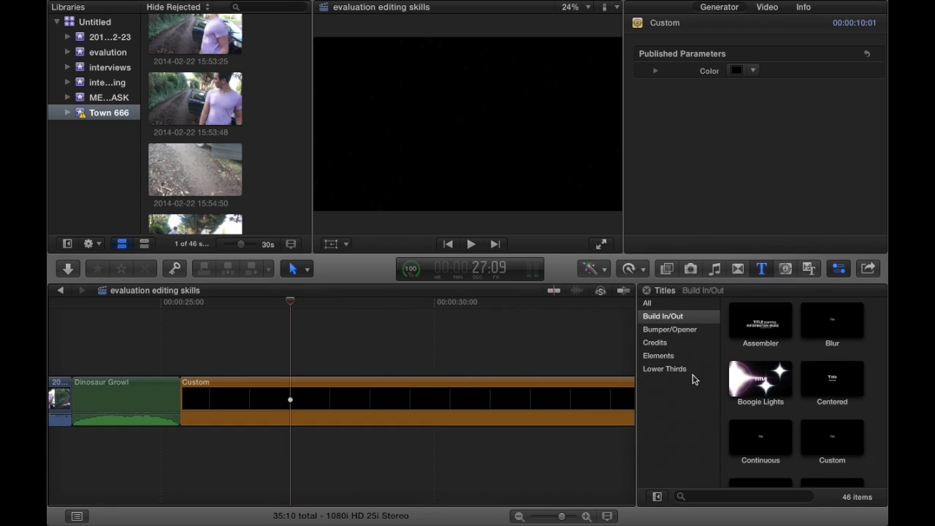
left_click(779, 325)
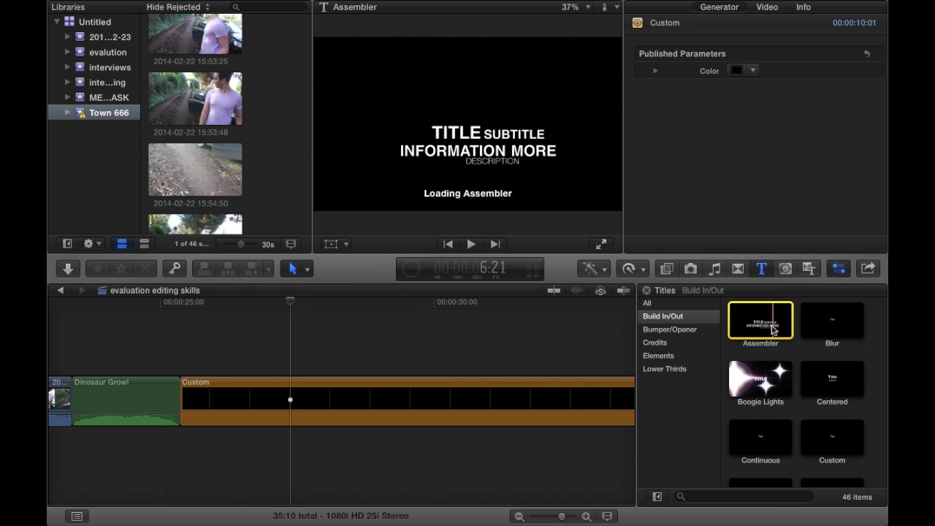
left_click_drag(759, 318, 317, 393)
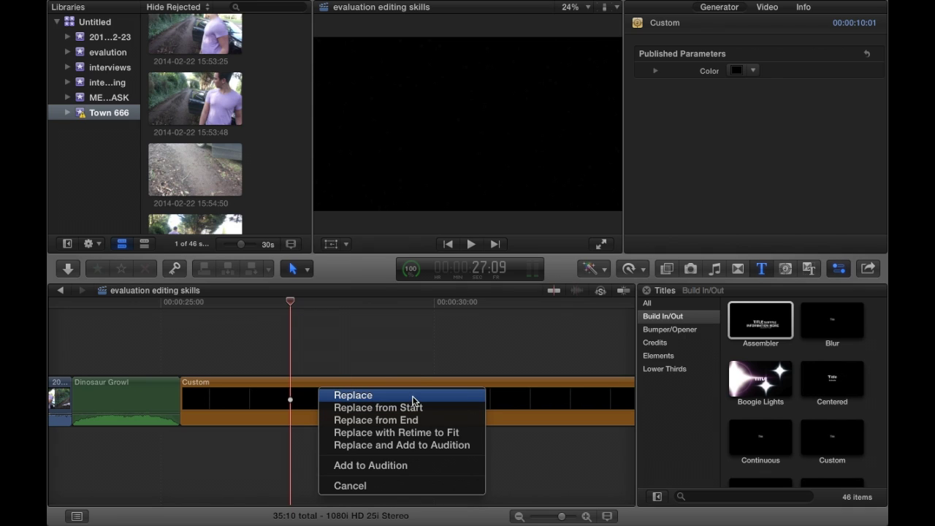
left_click(413, 394)
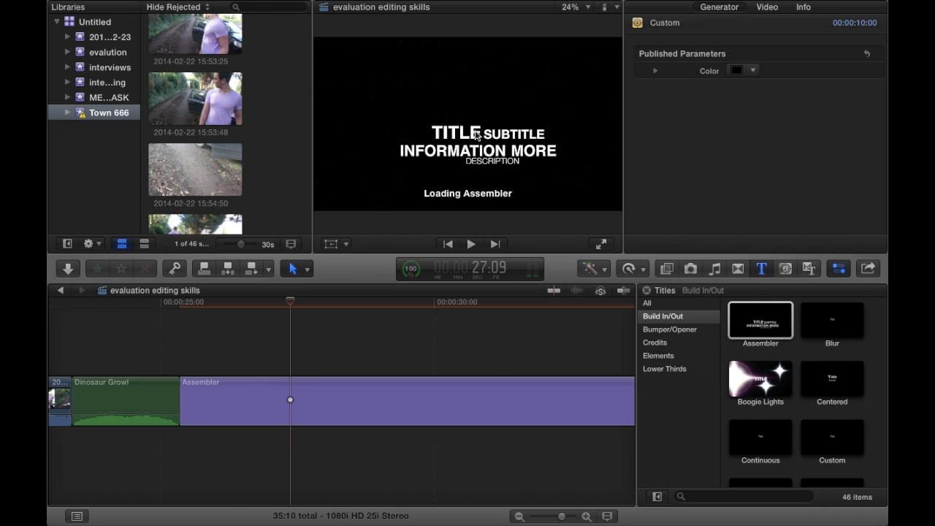
Check the Assembler title's animation at several points, ending with the playhead at 30:02.
key("Up")
left_click(244, 337)
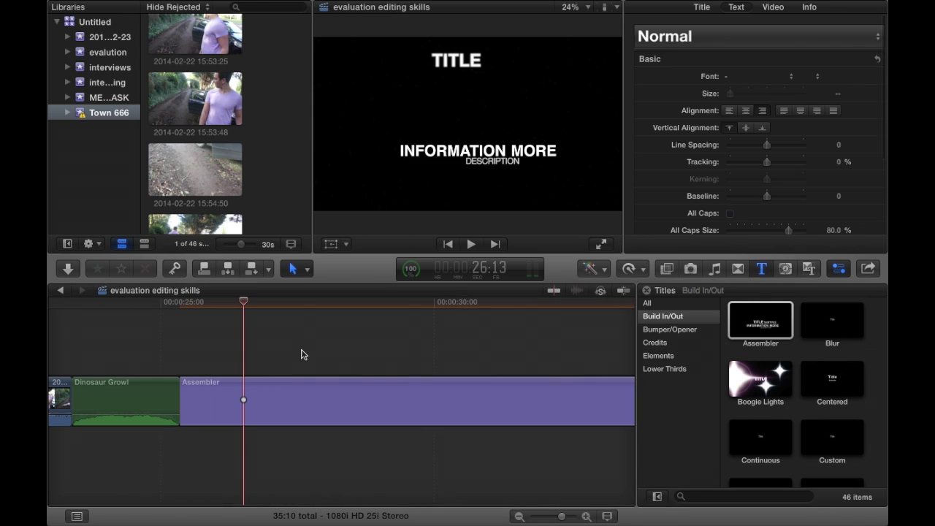
left_click(359, 360)
left_click(439, 355)
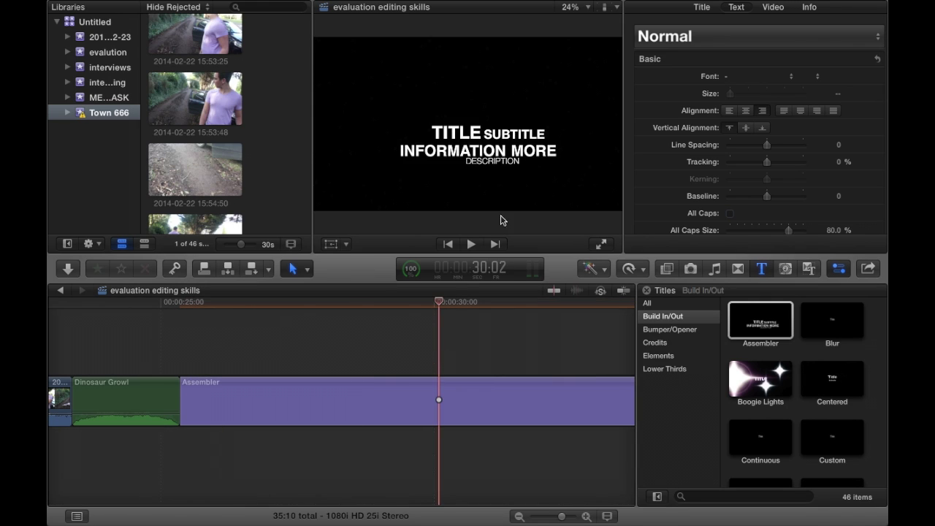
Replace the TITLE text of the Assembler title with TOWN 666.
double_click(456, 133)
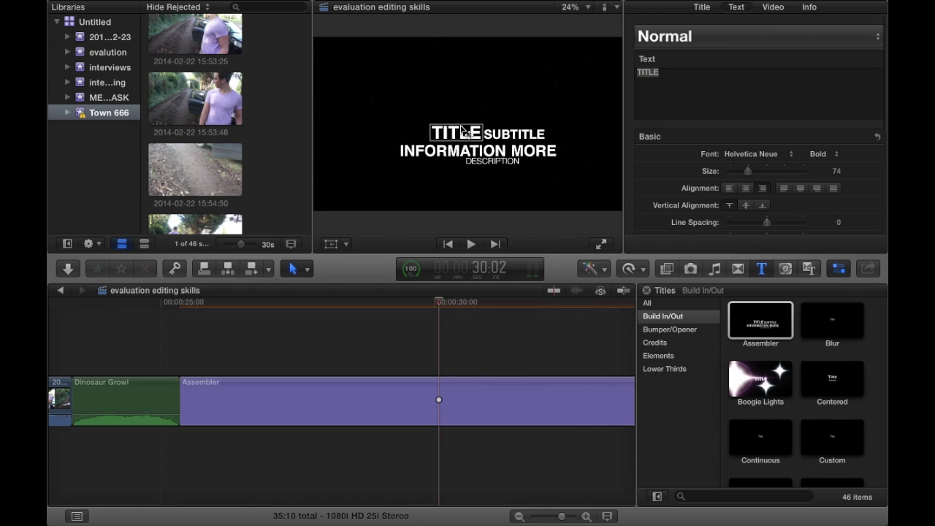
left_click(667, 75)
key("BackSpace")
key("BackSpace")
key("BackSpace")
key("BackSpace")
key("BackSpace")
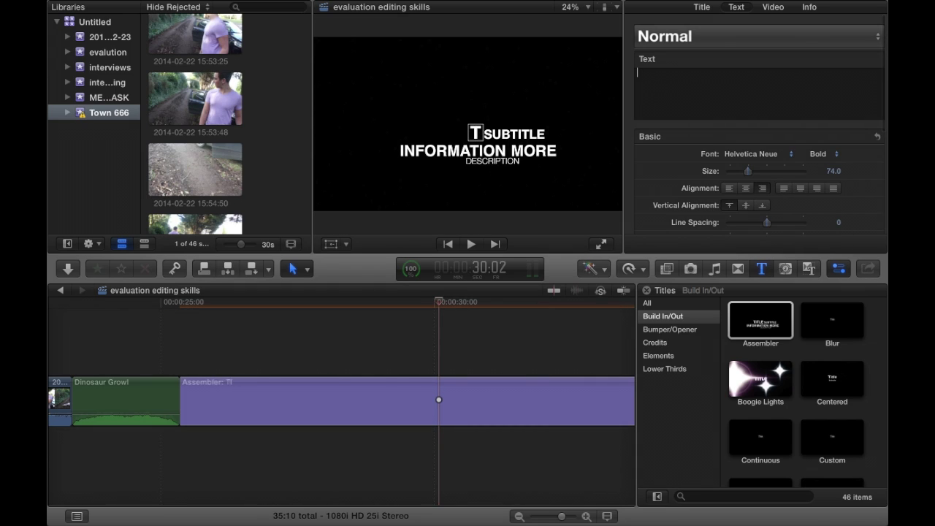
type("TOWN")
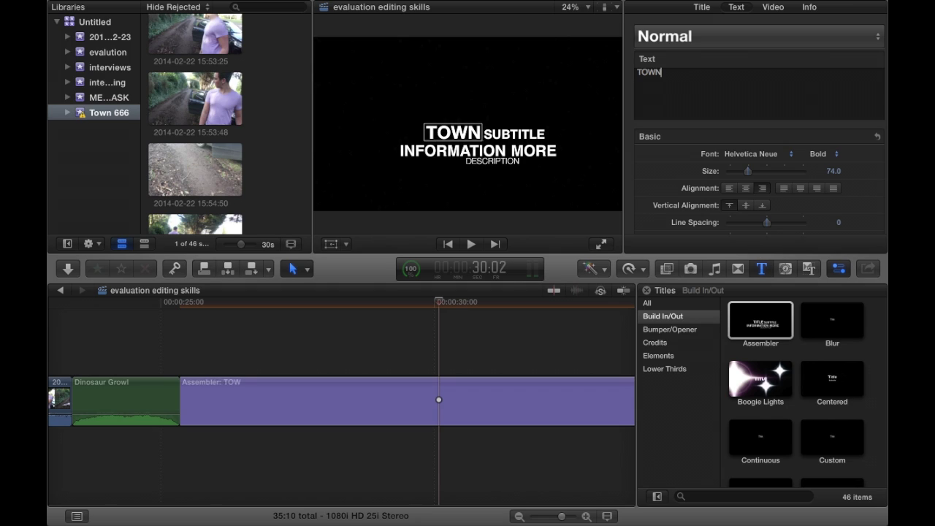
type(" ^^")
key("BackSpace")
key("BackSpace")
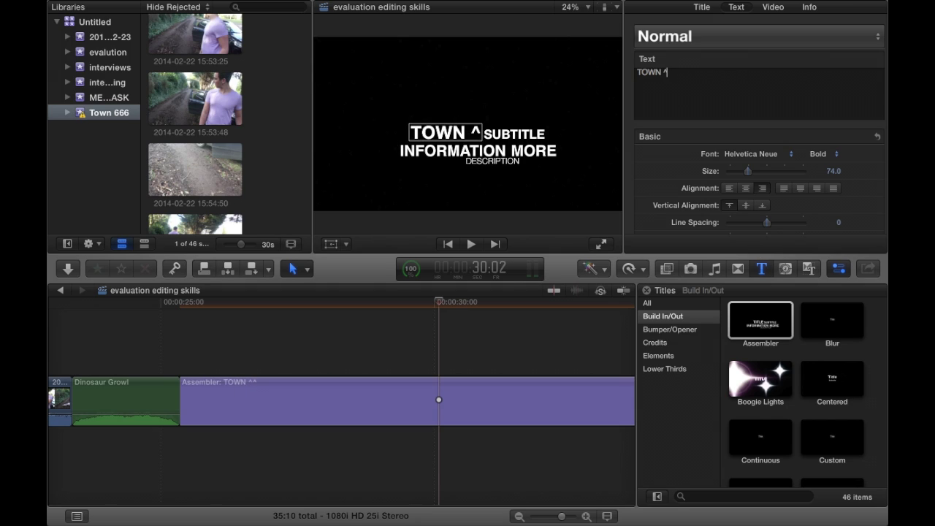
type("666")
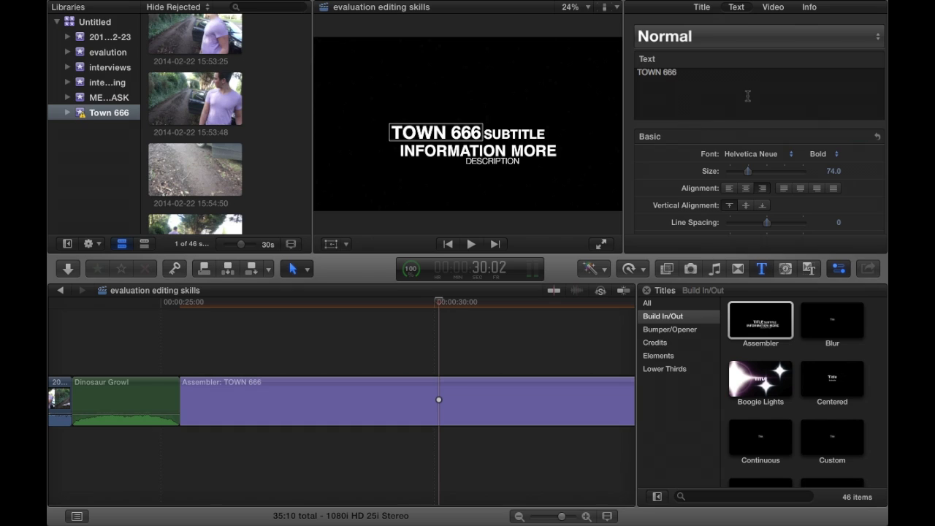
Set the font of the TOWN 666 text to Hiragino Kaku Gothic W3 and look at its Face settings.
left_click(788, 160)
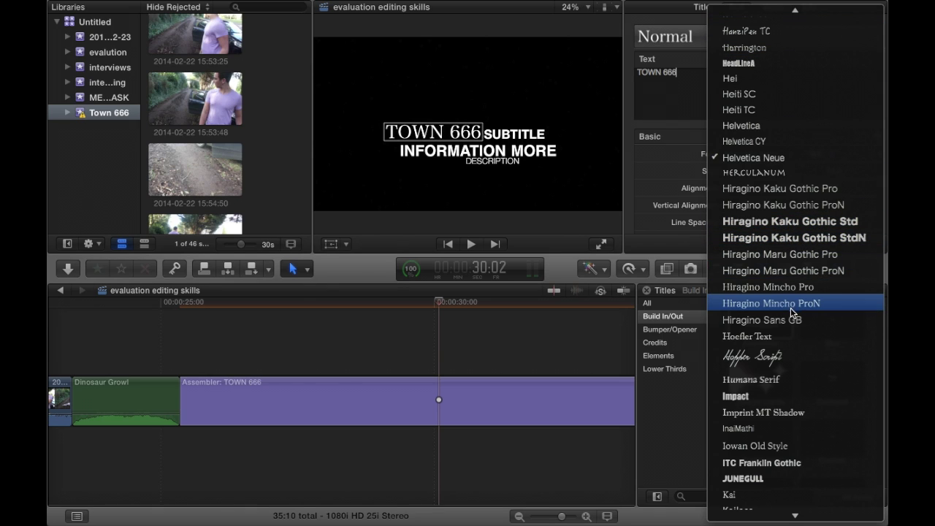
left_click(669, 128)
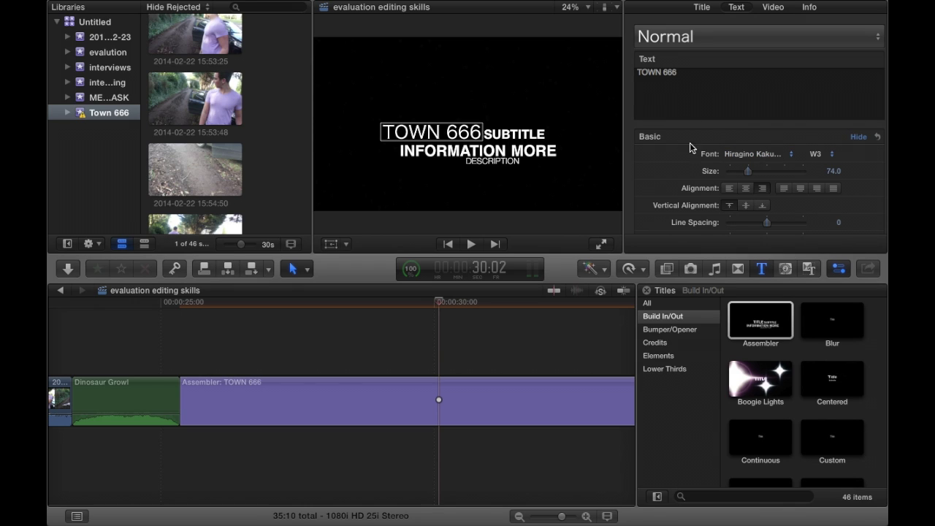
scroll(767, 214, "down", 5)
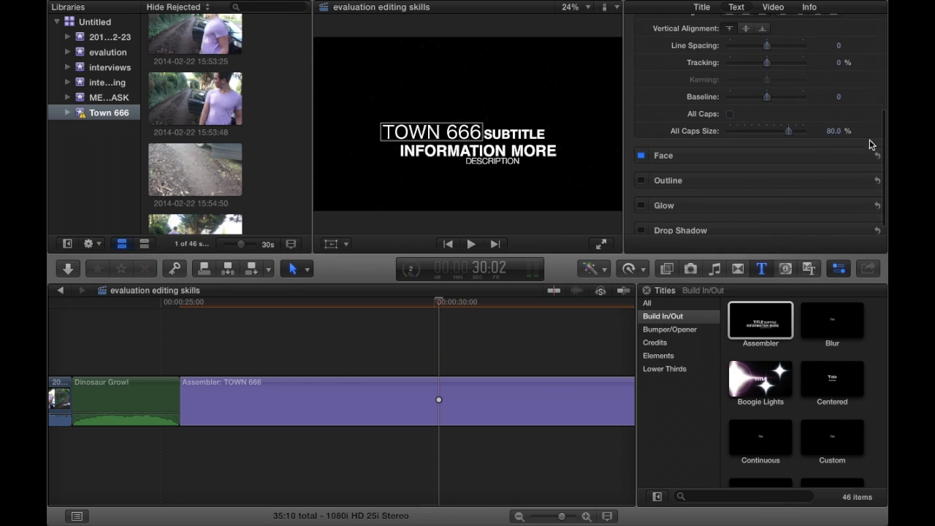
left_click(861, 157)
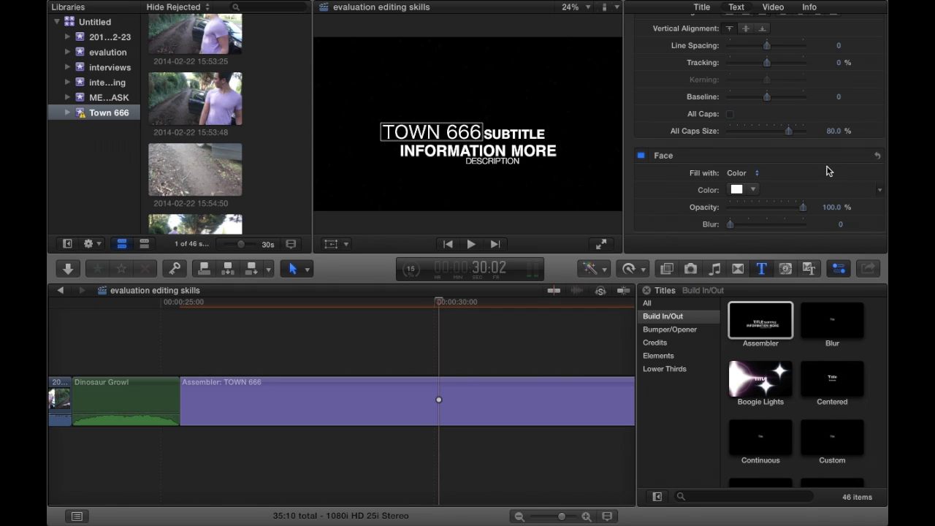
left_click(862, 157)
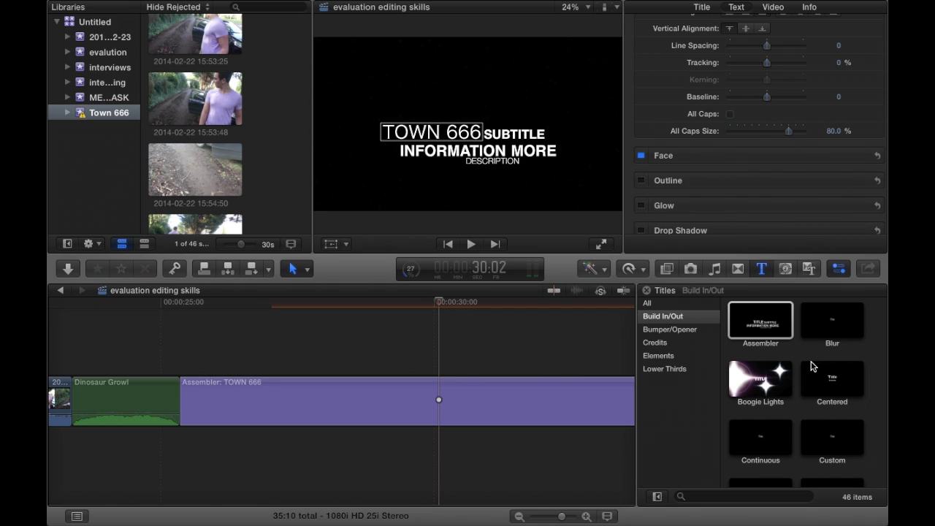
Replace the Assembler title clip in the timeline with the Organic generator from the full list of generators.
left_click(648, 304)
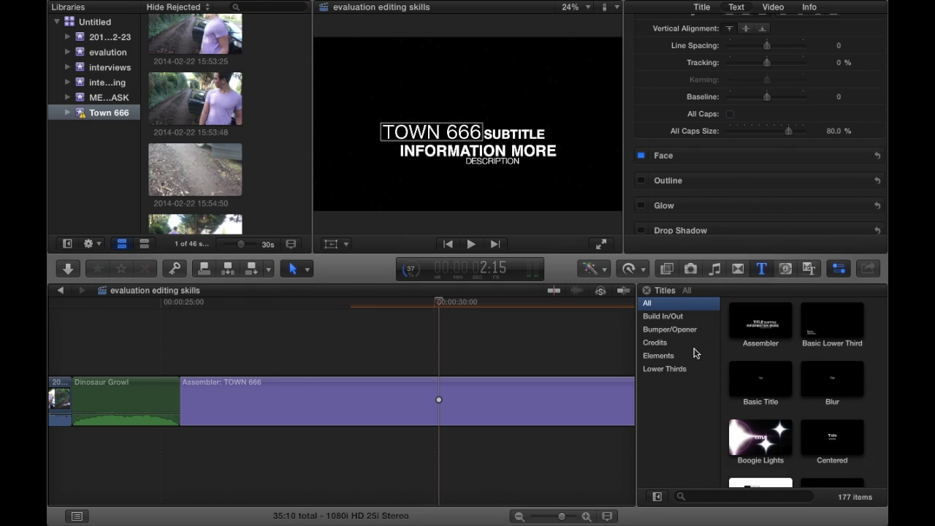
left_click(785, 269)
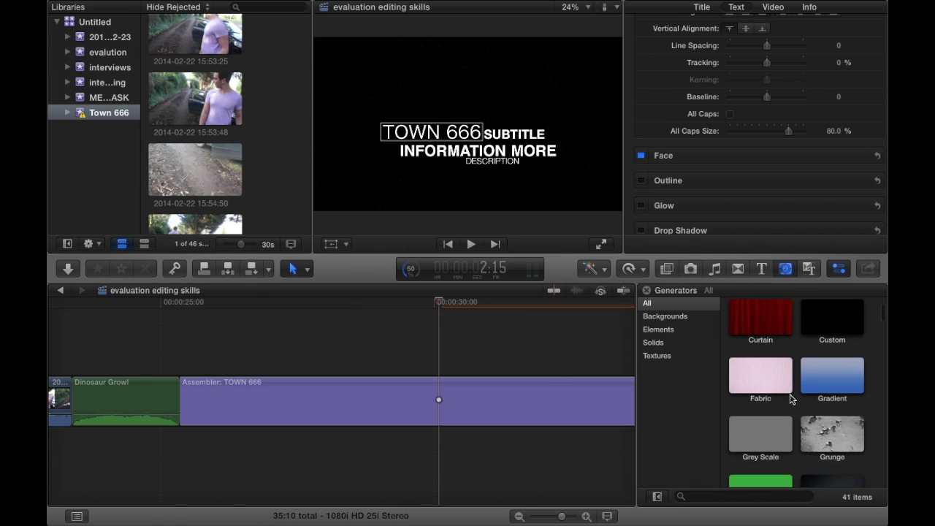
scroll(793, 399, "down", 3)
scroll(792, 399, "up", 2)
scroll(792, 399, "down", 5)
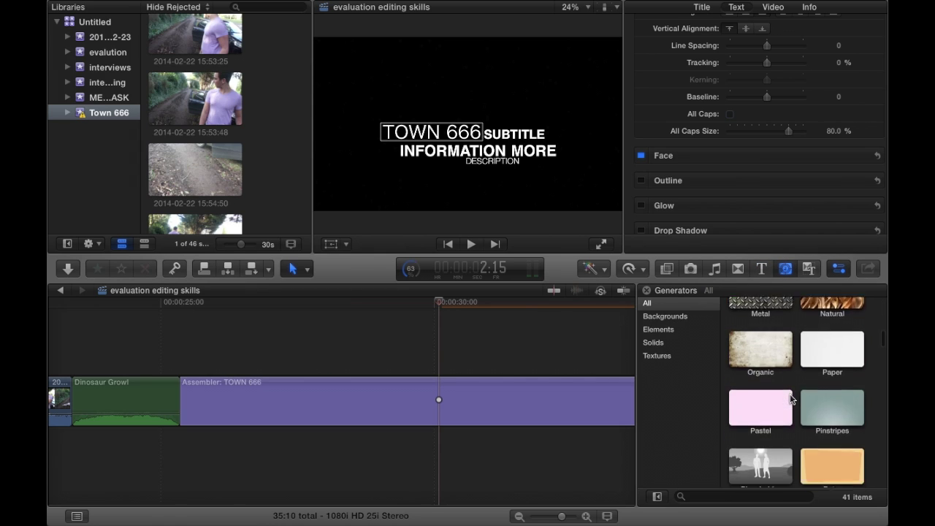
left_click(736, 312)
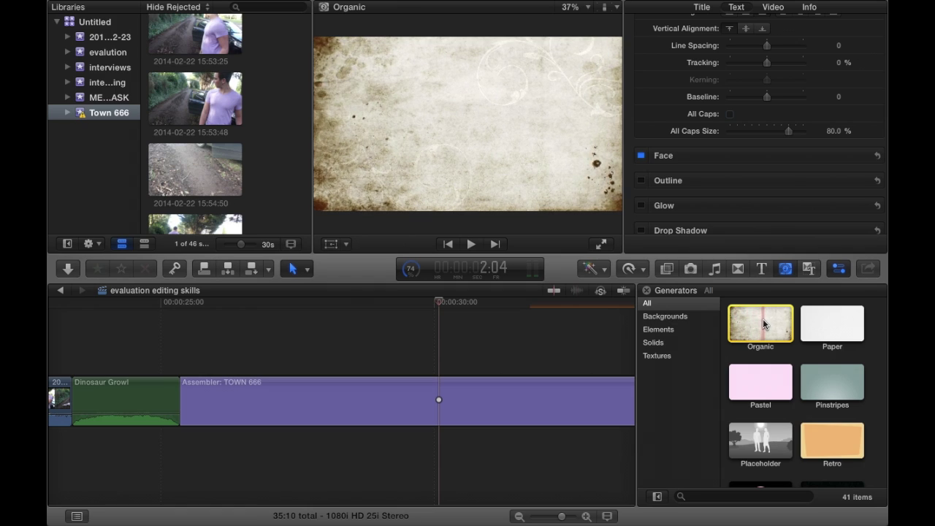
left_click_drag(749, 327, 264, 399)
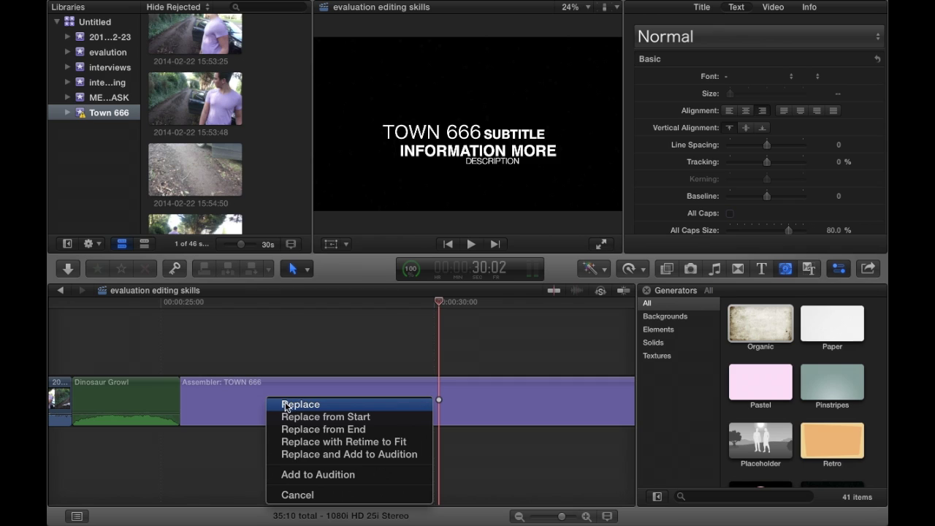
left_click(287, 404)
Park the playhead on the Organic clip at 26:09 and tint the clip red with a Global color correction of 2° and 89%.
left_click(233, 338)
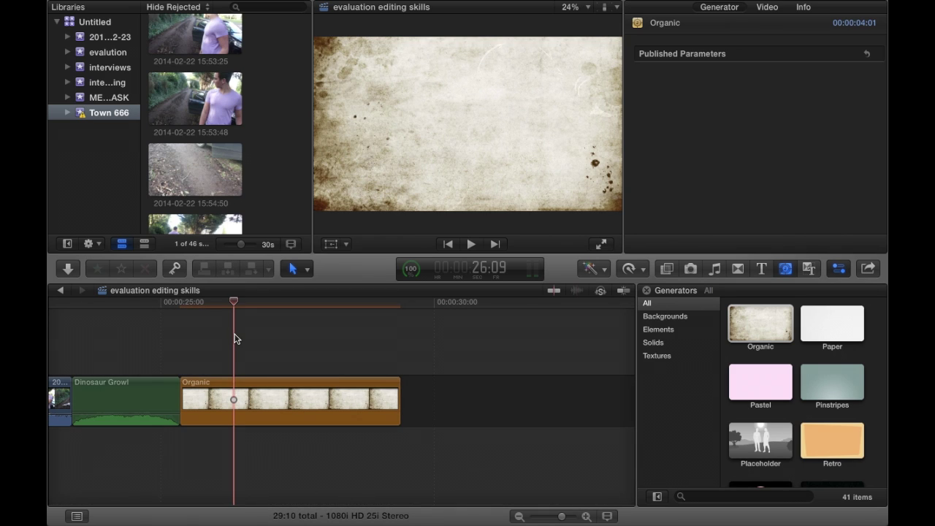
left_click(597, 271)
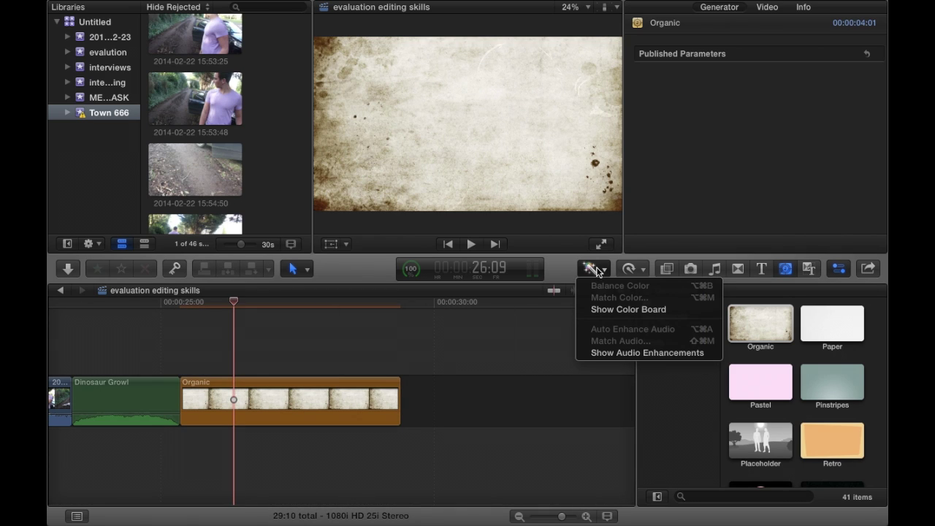
left_click(624, 309)
left_click(703, 44)
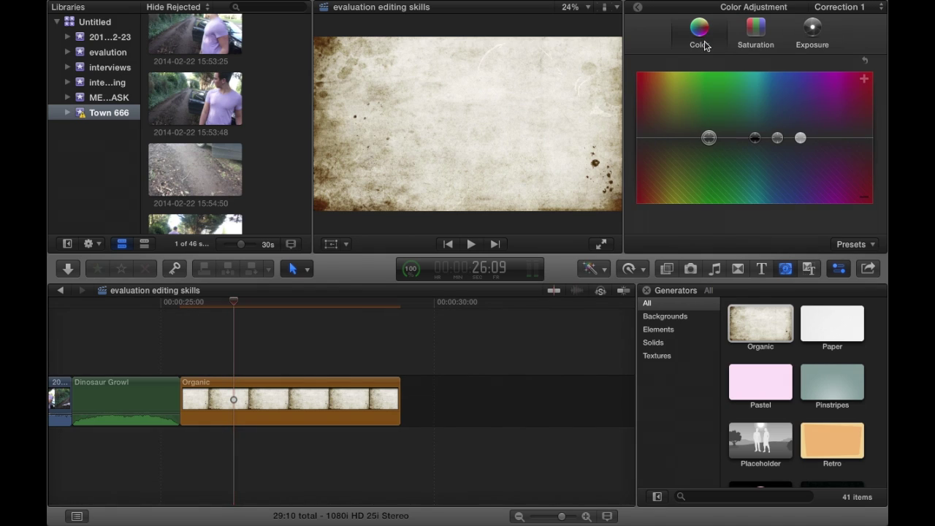
left_click_drag(709, 139, 637, 79)
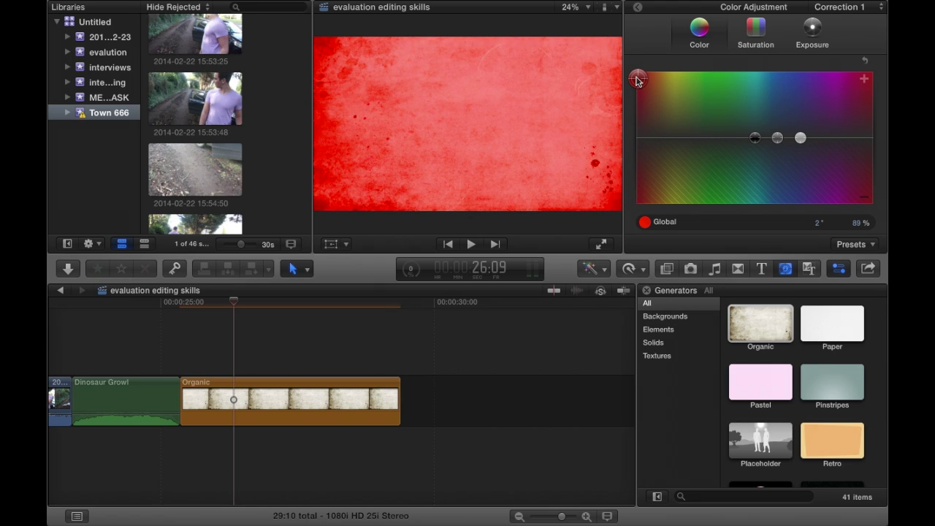
Adjust the Organic clip's exposure to Global -18%, Shadows 31% and Midtones -11%.
left_click(812, 33)
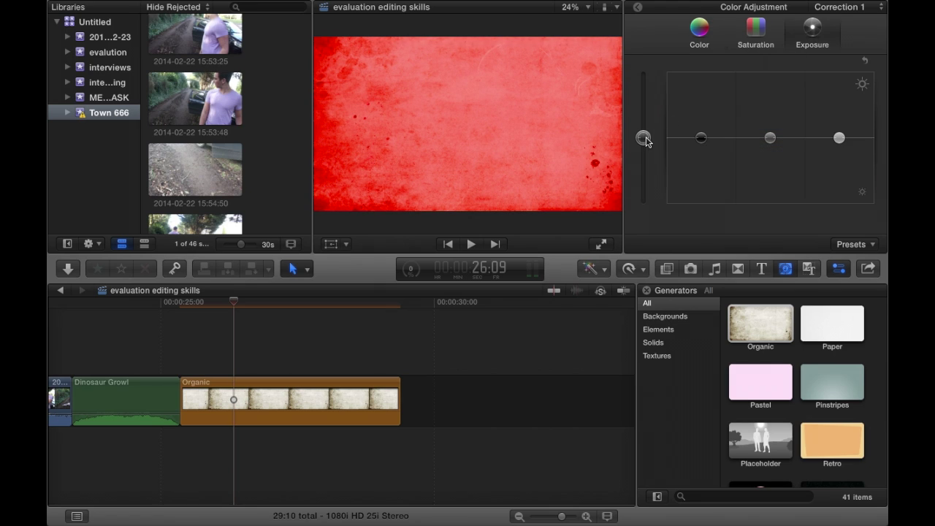
left_click_drag(645, 141, 646, 152)
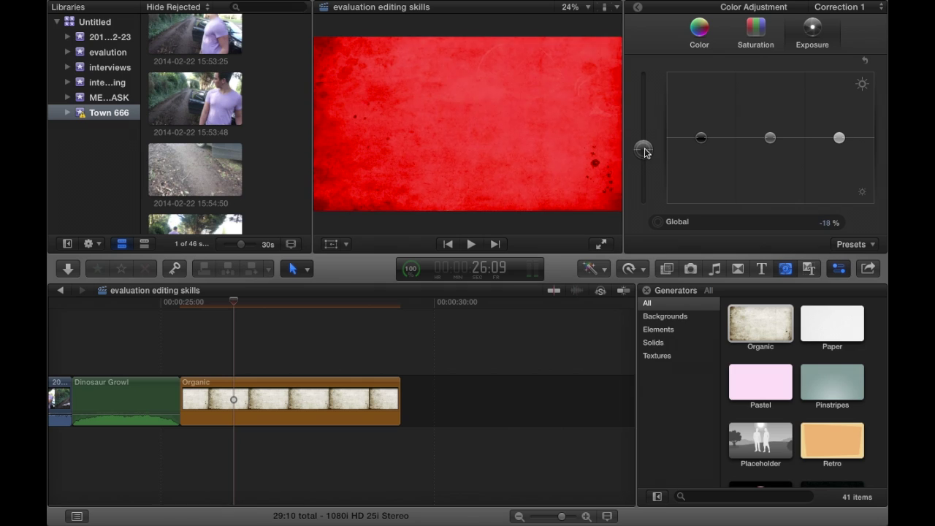
left_click_drag(706, 143, 704, 123)
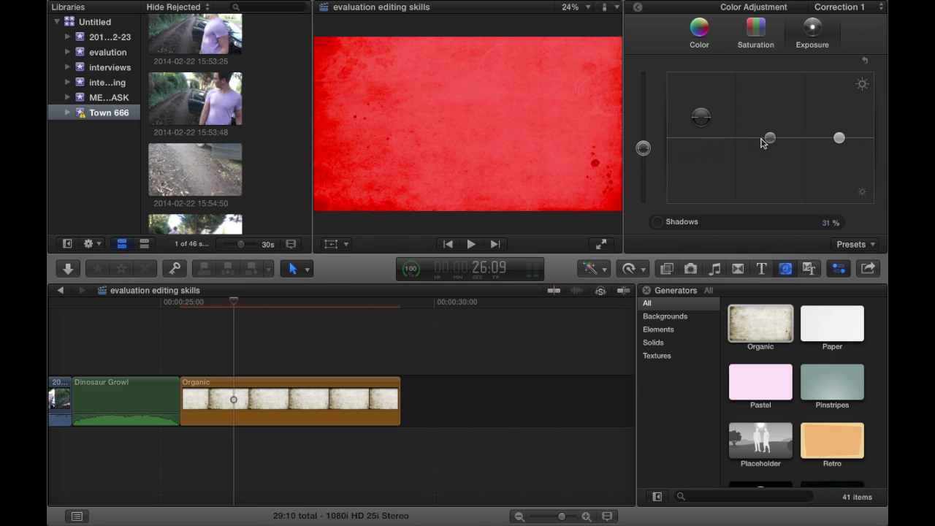
left_click_drag(769, 138, 770, 149)
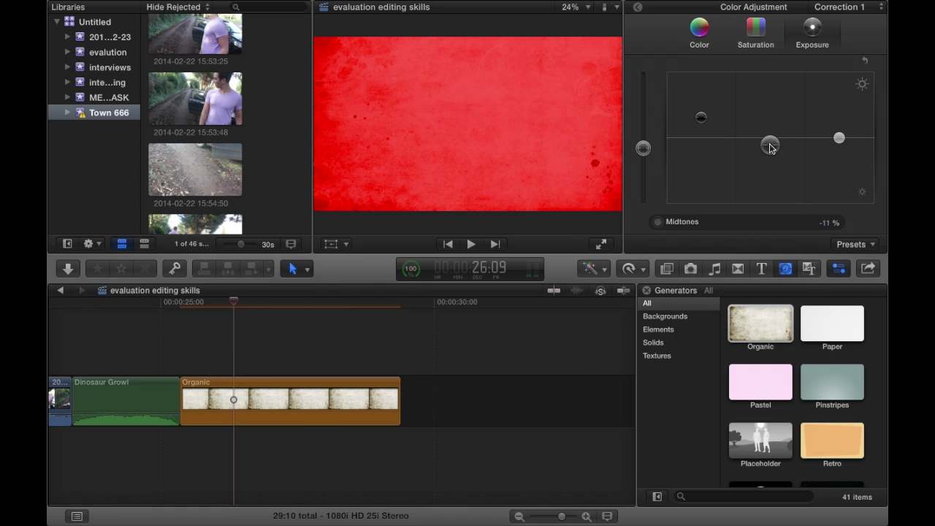